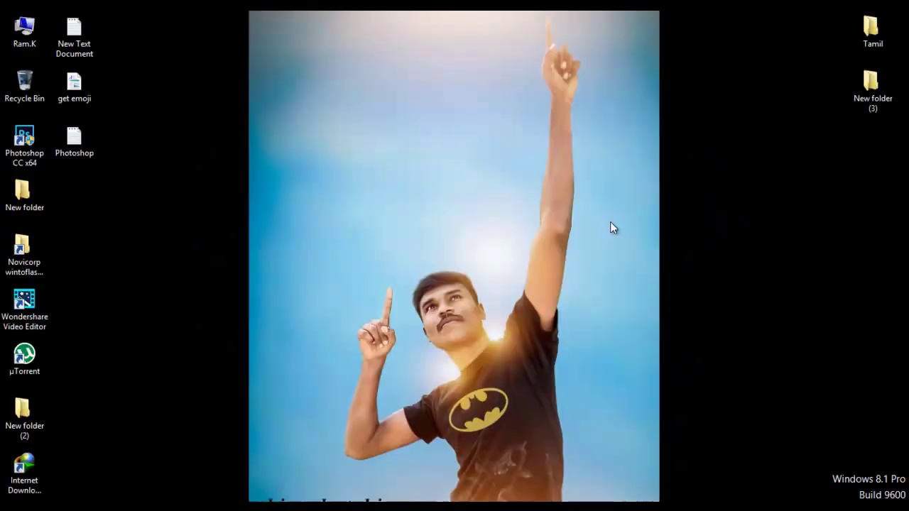
Leave the photo preview and refresh the desktop from its right-click menu
right_click(603, 185)
left_click(622, 225)
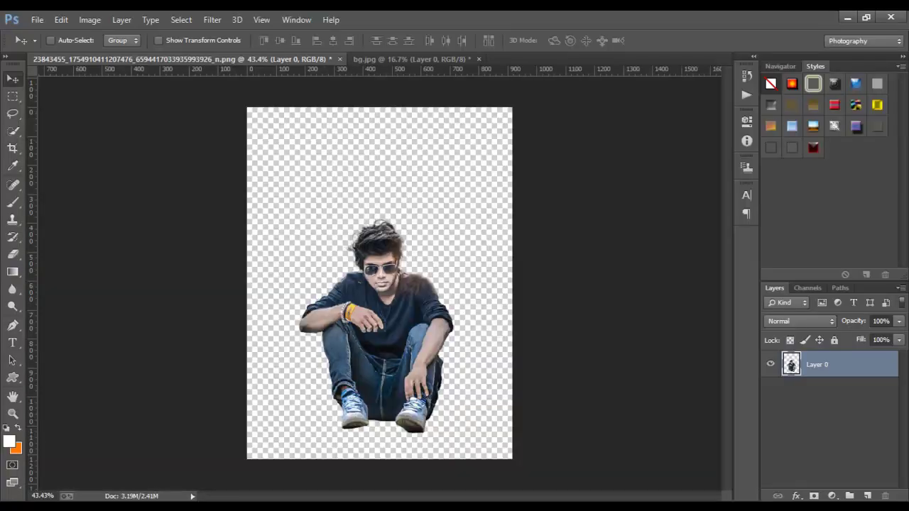
Place the blurred bg image into the seated-man document with File > Place
scroll(377, 287, "up", 2)
scroll(377, 287, "down", 1)
scroll(376, 286, "down", 1)
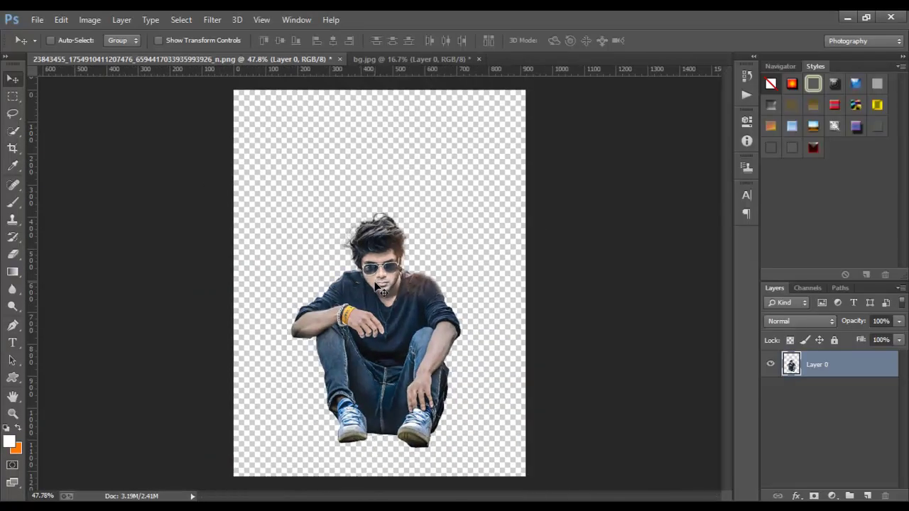
left_click(37, 20)
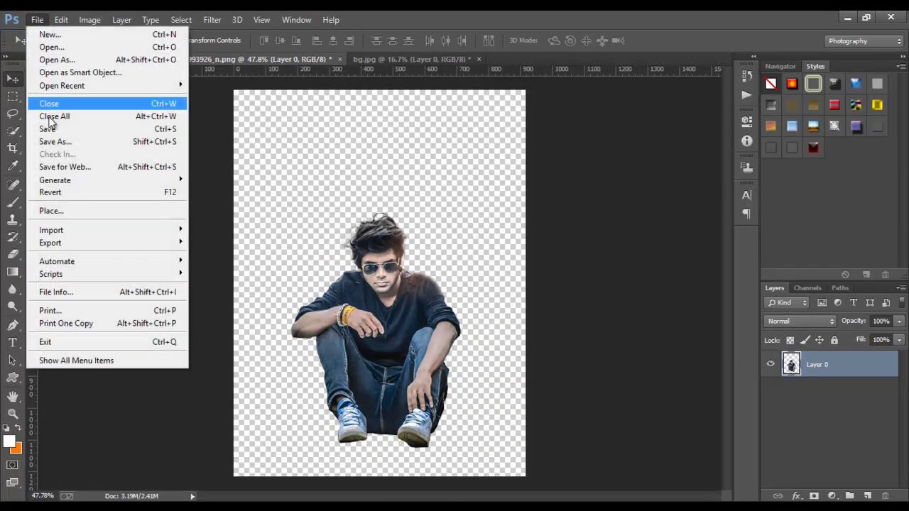
left_click(57, 211)
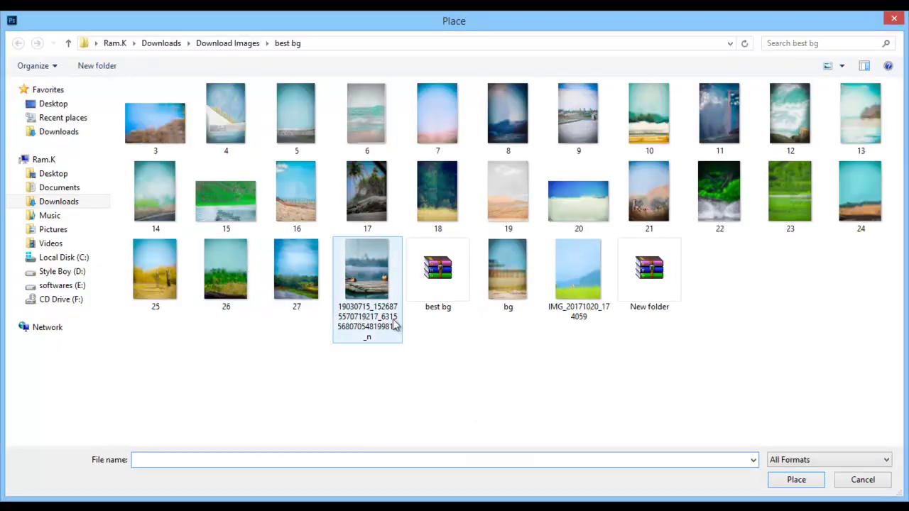
double_click(510, 287)
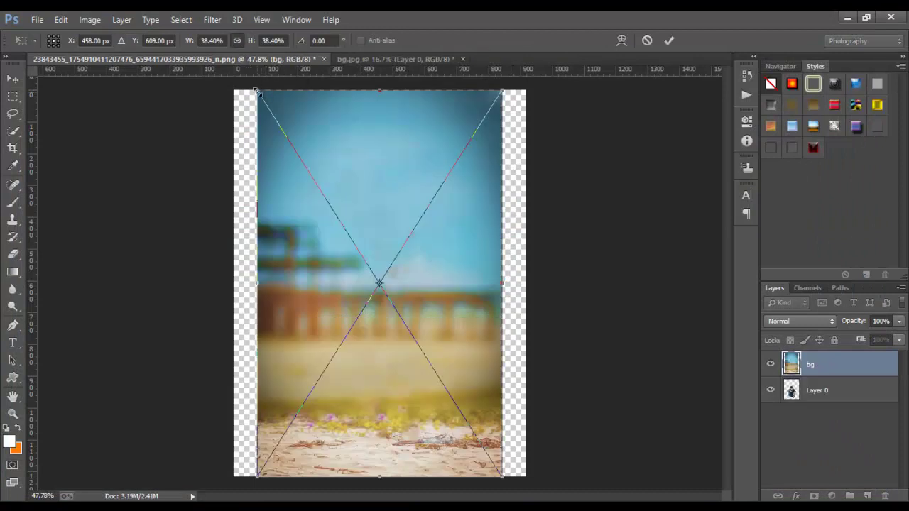
Scale the placed bg up to cover the canvas, shift it upward, and commit
left_click_drag(257, 91, 216, 45)
left_click_drag(503, 474, 530, 499)
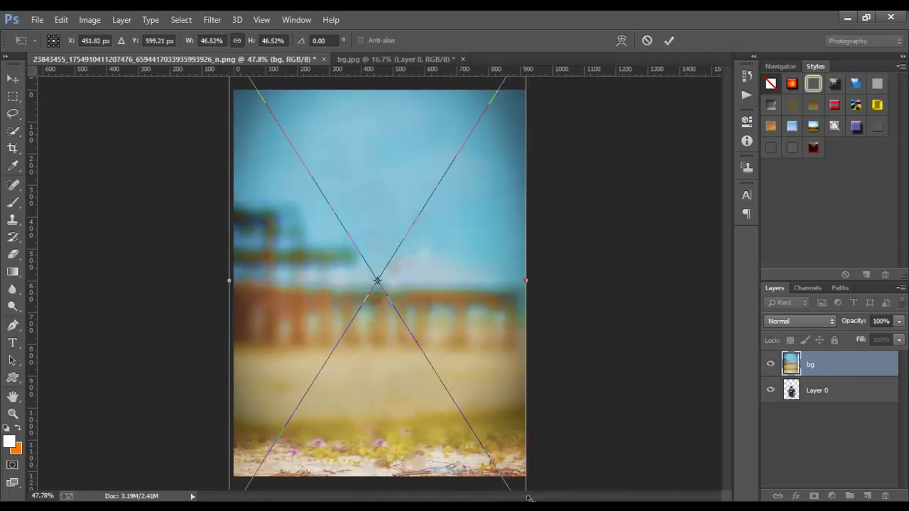
left_click_drag(426, 412, 425, 382)
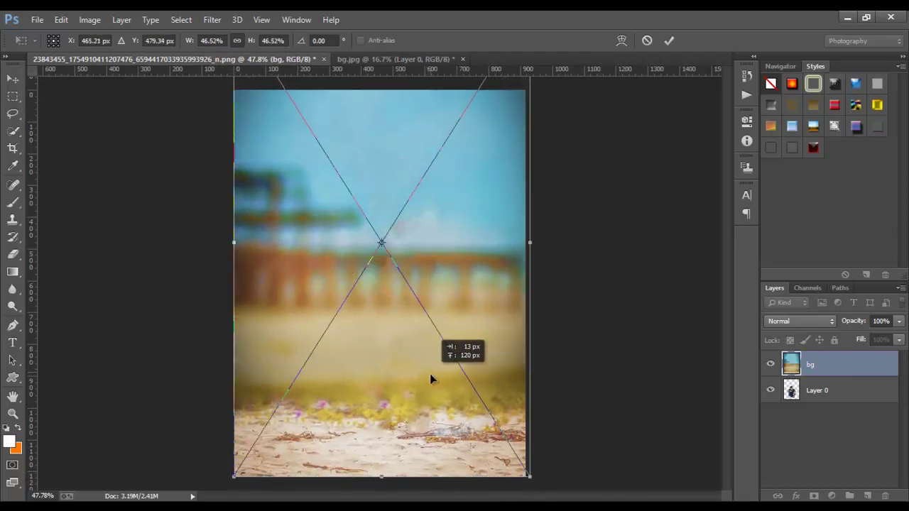
double_click(425, 377)
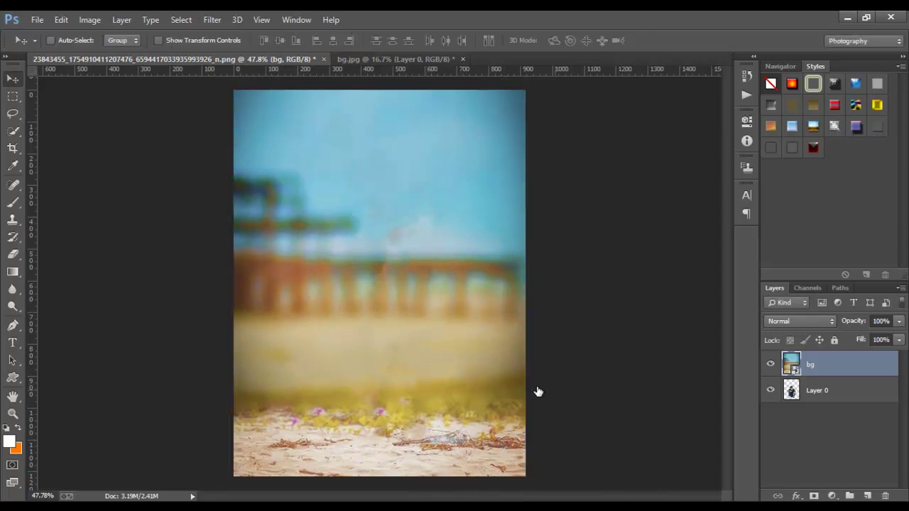
Move the bg layer beneath Layer 0 and rasterize it
left_click_drag(425, 383, 429, 377)
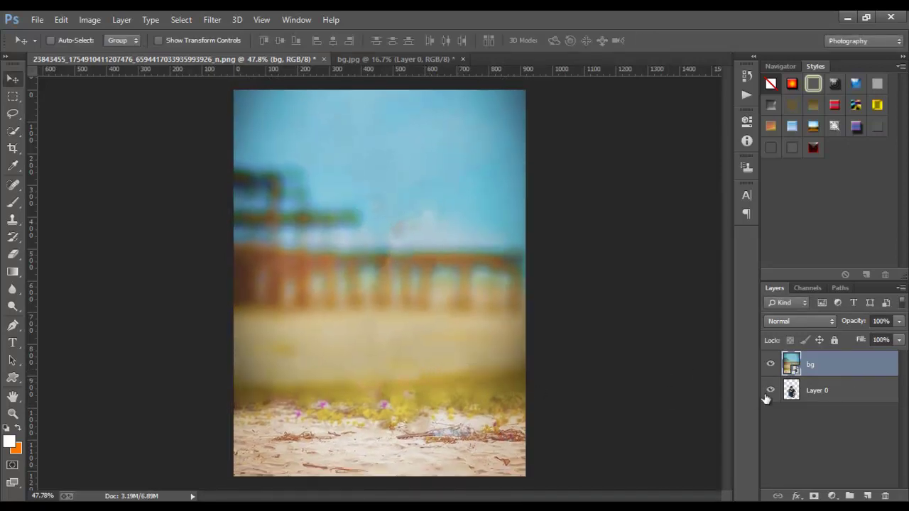
left_click_drag(819, 365, 827, 402)
right_click(820, 395)
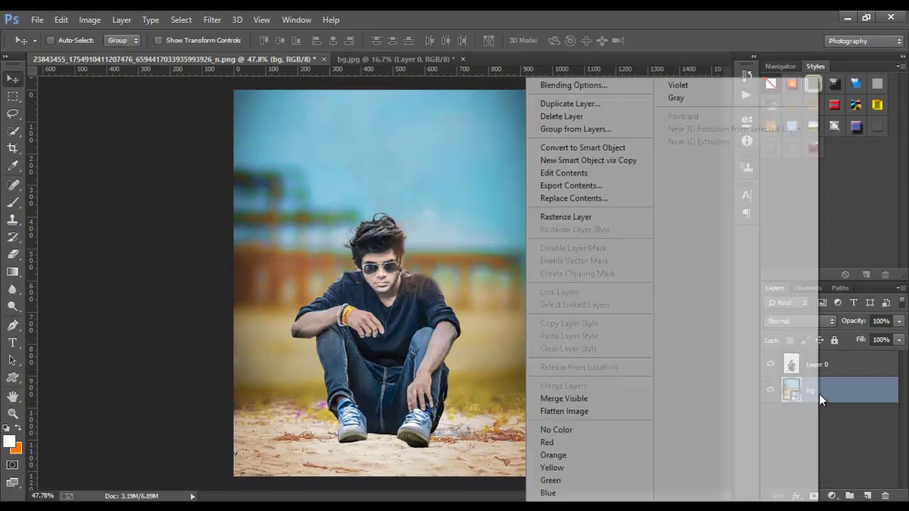
left_click(595, 217)
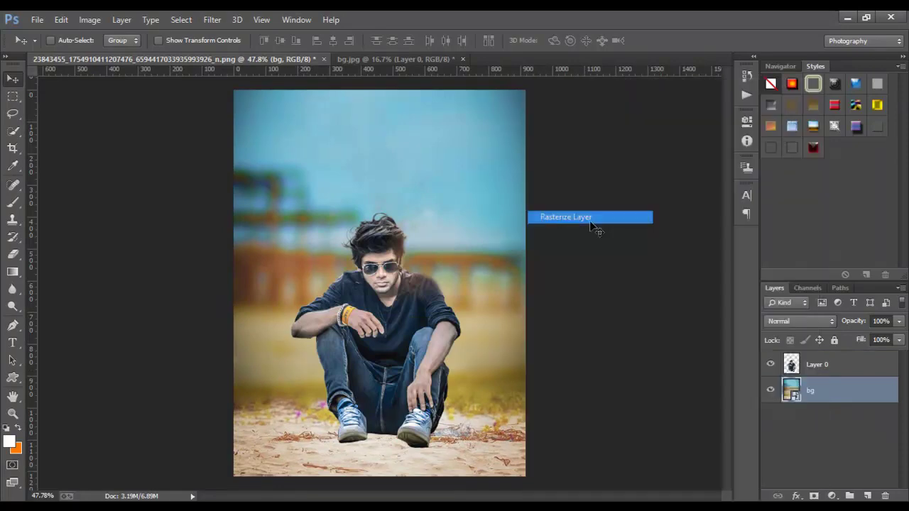
Crop the canvas, extending the top for more sky and fitting the right edge
left_click(12, 148)
mouse_move(304, 220)
left_mouse_down()
mouse_move(311, 256)
mouse_move(339, 188)
left_mouse_up()
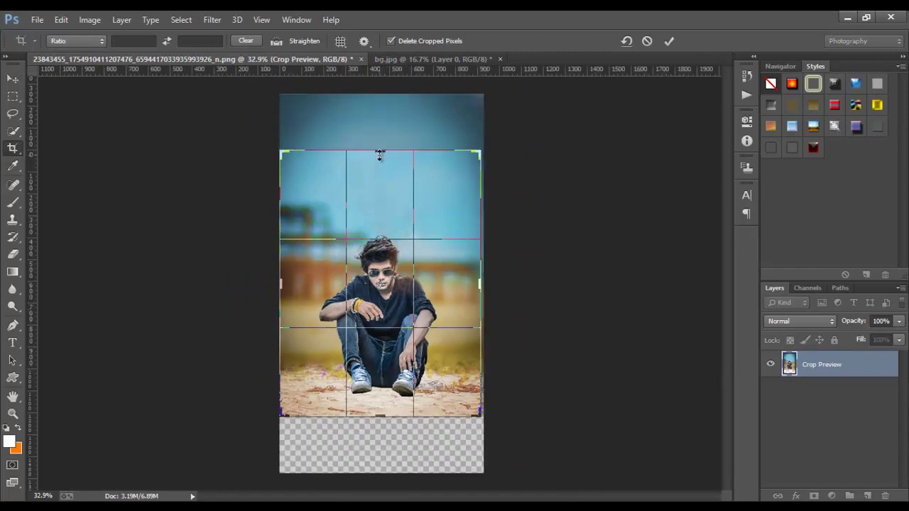
left_click_drag(380, 155, 380, 140)
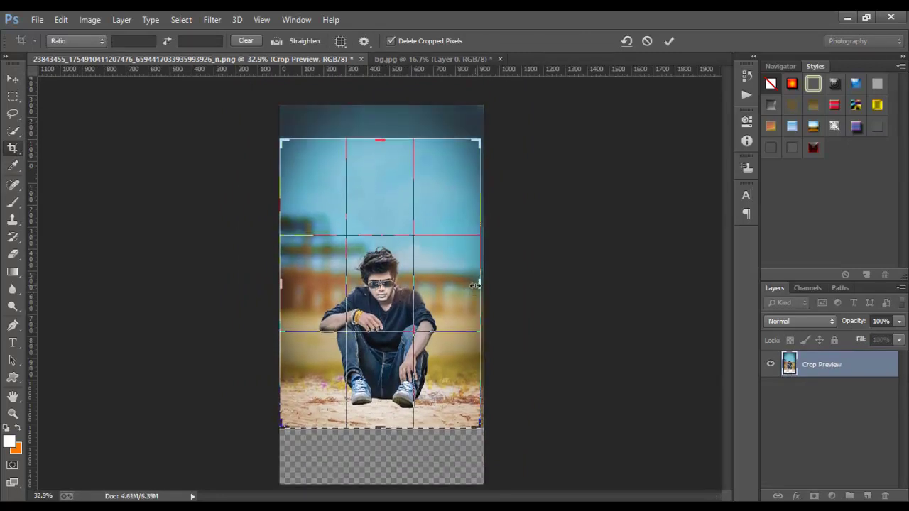
left_click_drag(474, 285, 481, 285)
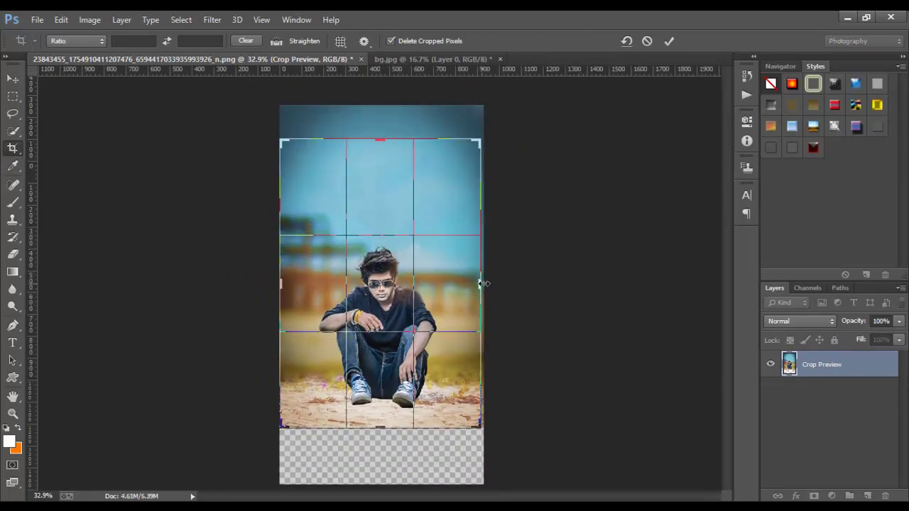
left_click_drag(483, 285, 481, 284)
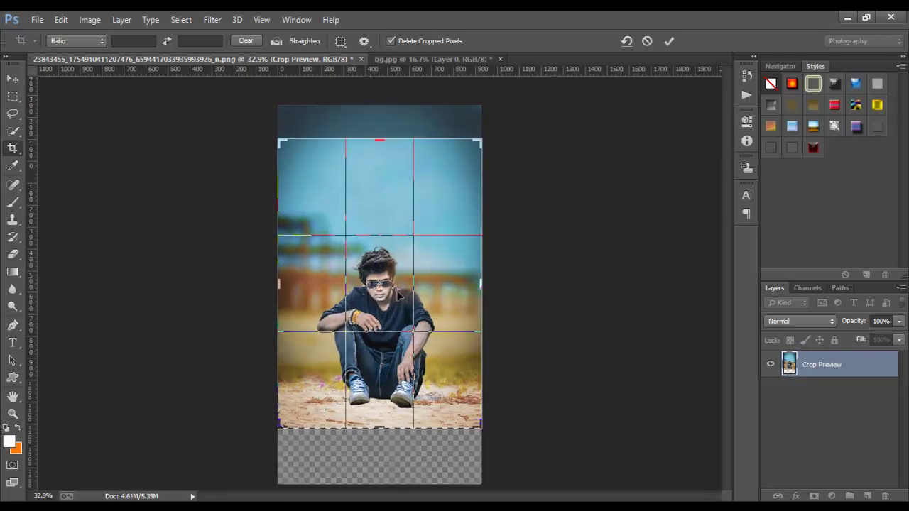
double_click(382, 197)
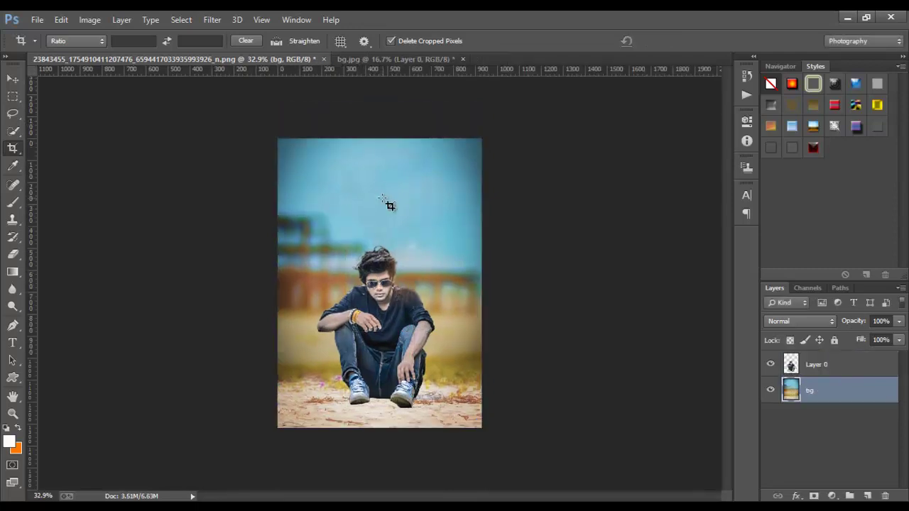
Select Layer 0 and move the seated man slightly lower on the sand
left_click(12, 79)
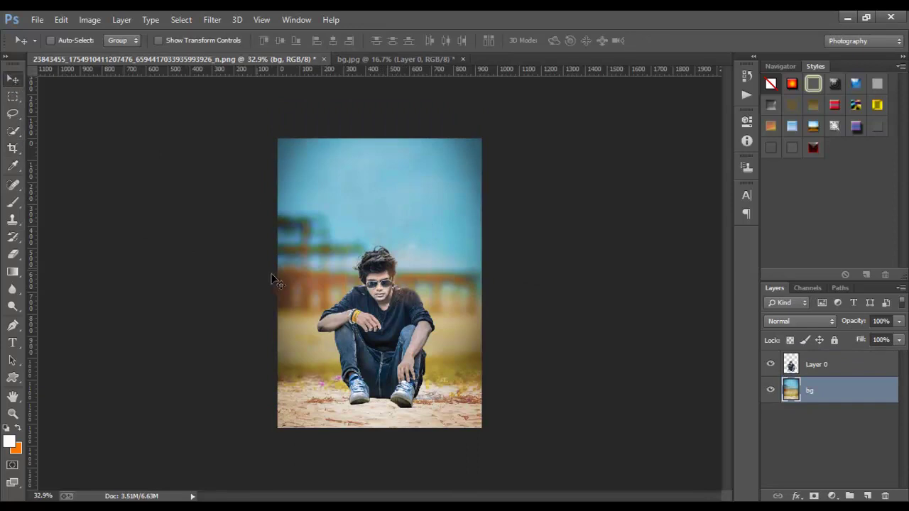
scroll(273, 279, "up", 1)
scroll(289, 280, "up", 1)
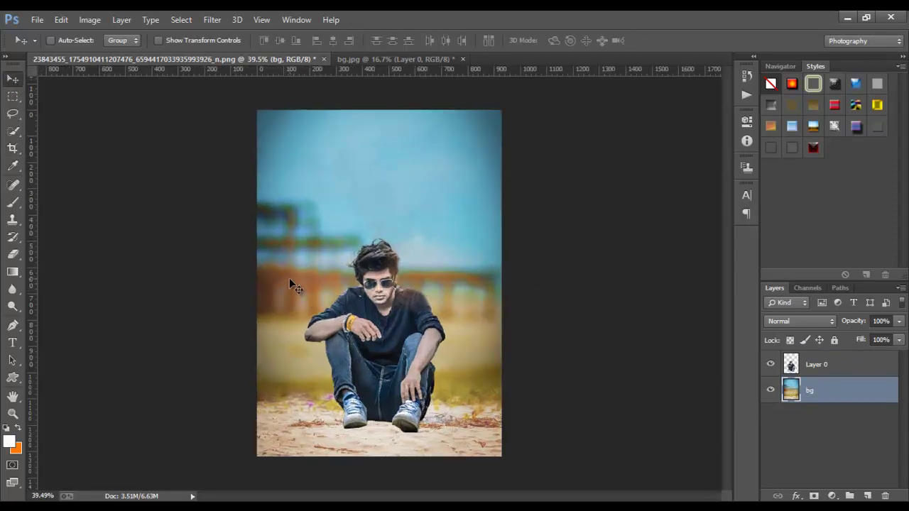
left_click(840, 367)
left_click_drag(369, 363, 370, 369)
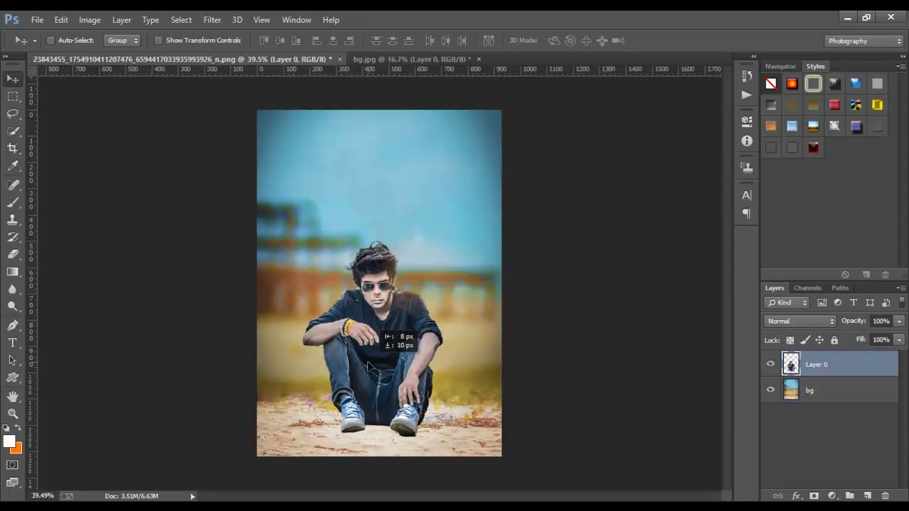
Enlarge the man to about 103.5% with Free Transform and commit
scroll(371, 372, "up", 2)
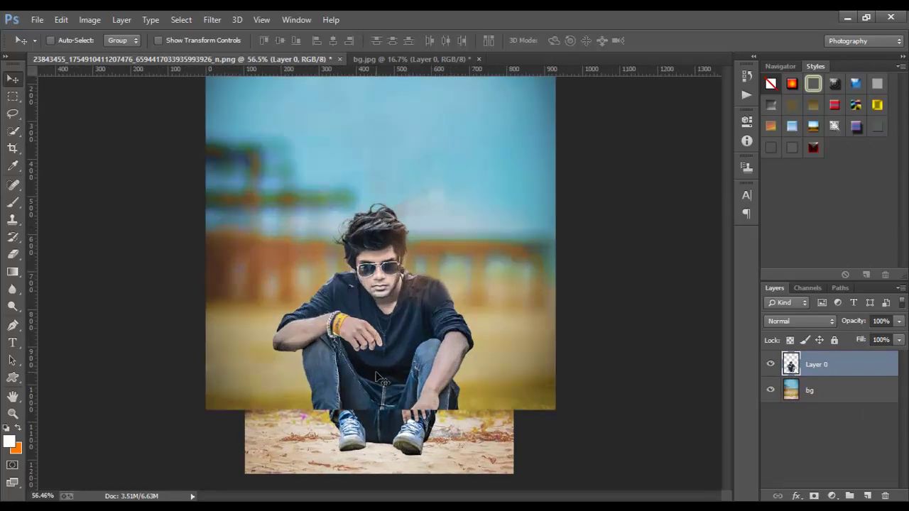
key("ctrl+t")
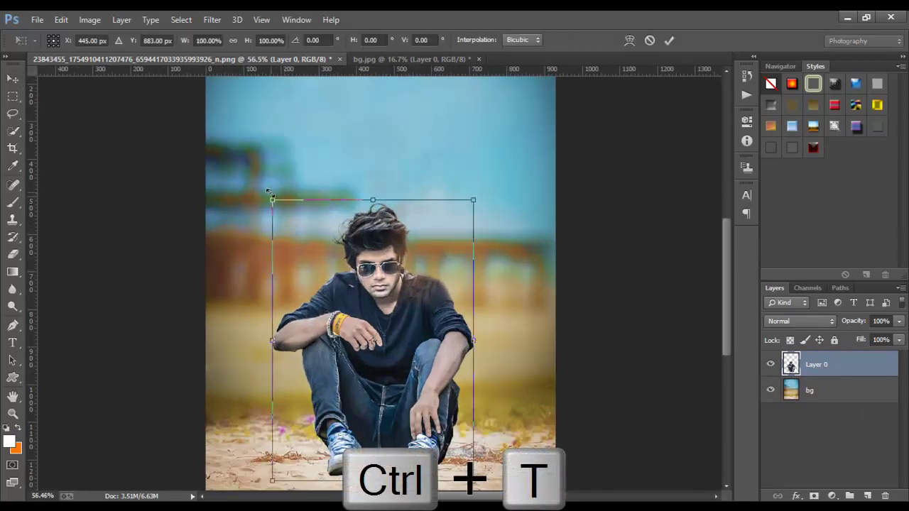
left_click_drag(271, 201, 264, 189)
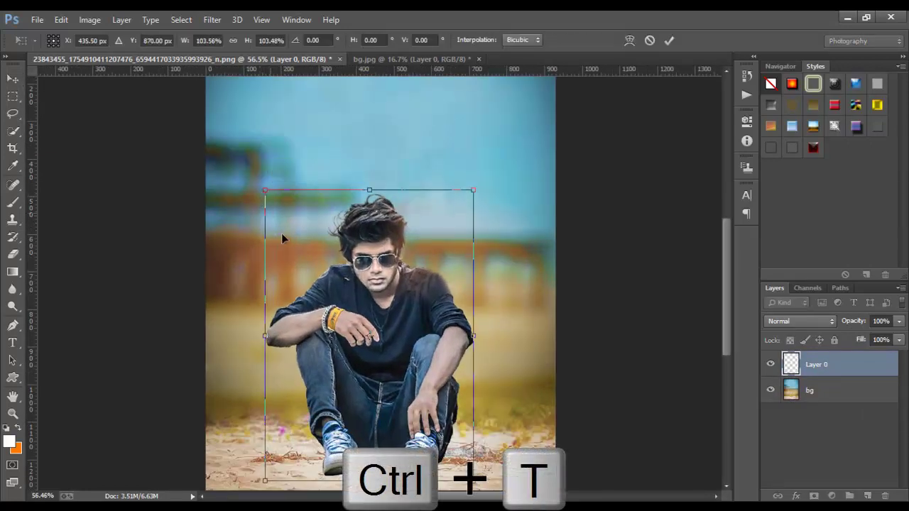
key("Return")
scroll(377, 374, "down", 1)
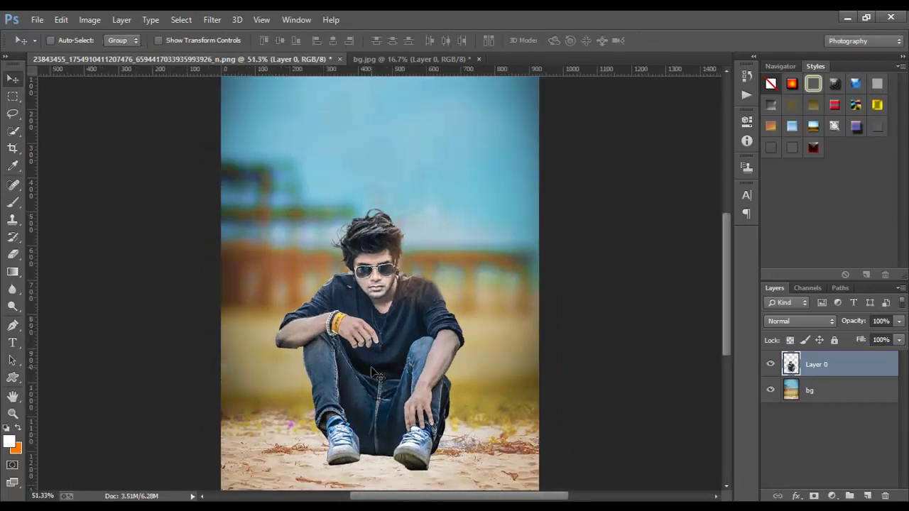
left_click(835, 389)
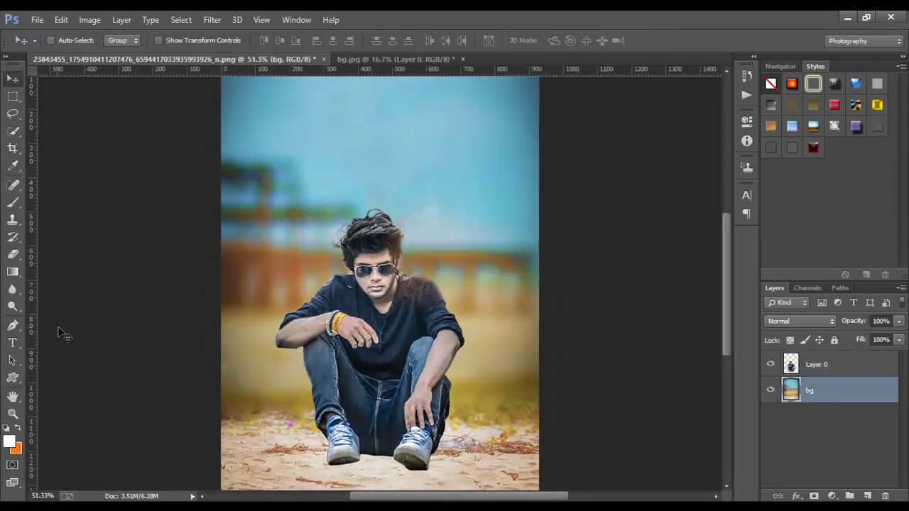
Pick the Brush, add empty Layer 1 above bg, and bring the legs into view
left_click(17, 204)
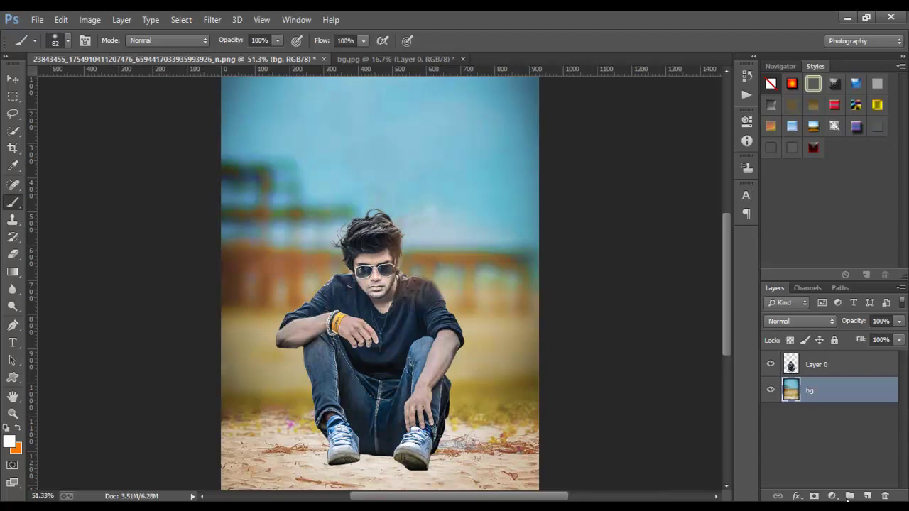
left_click(868, 495)
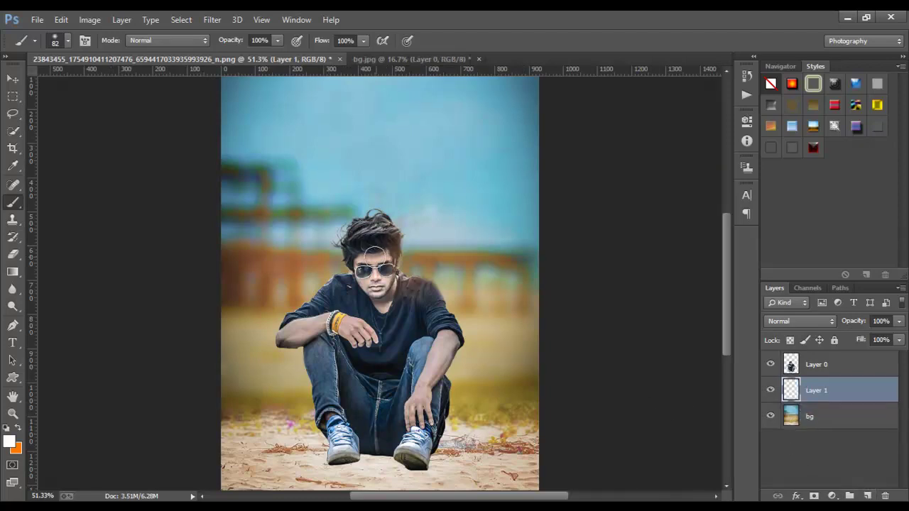
scroll(374, 254, "up", 2)
scroll(383, 213, "up", 2)
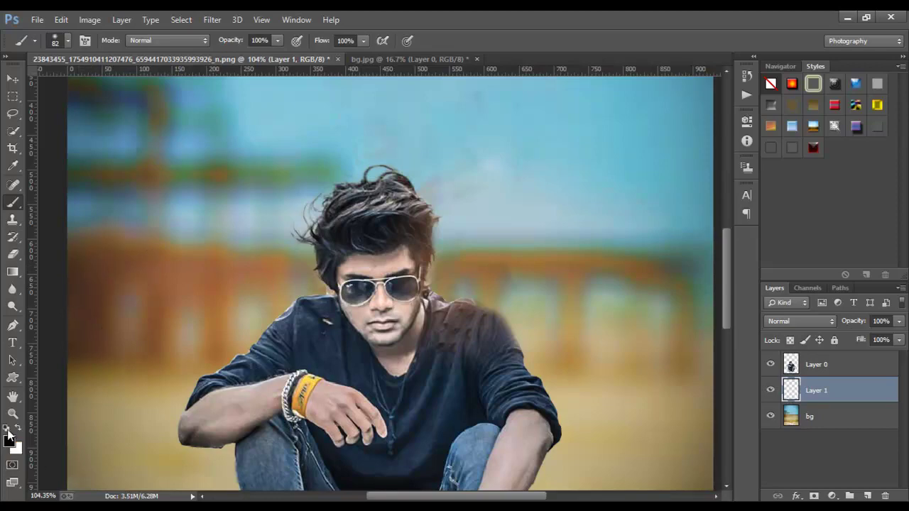
left_click_drag(554, 282, 508, 28)
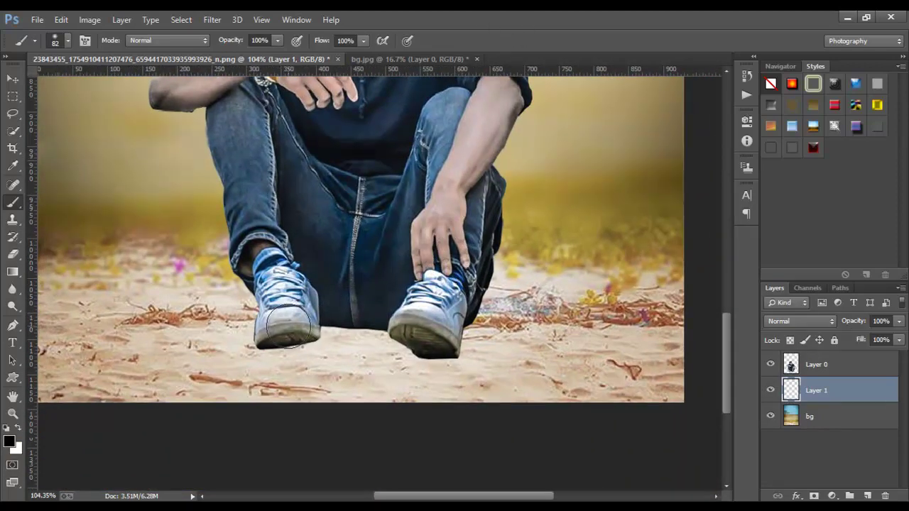
Paint a soft black shadow under the shoes and set Layer 1 to 86% opacity
mouse_move(273, 330)
left_mouse_down()
mouse_move(364, 311)
mouse_move(422, 339)
left_mouse_up()
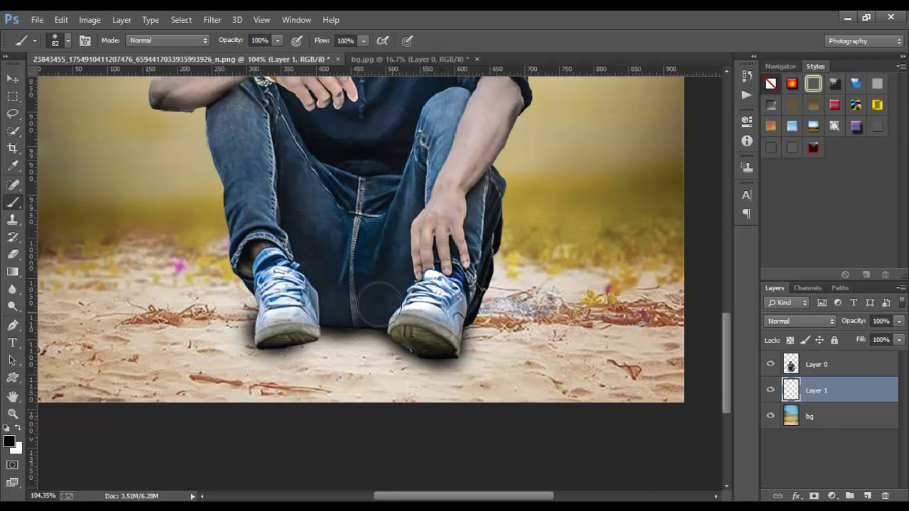
left_click_drag(353, 311, 376, 357)
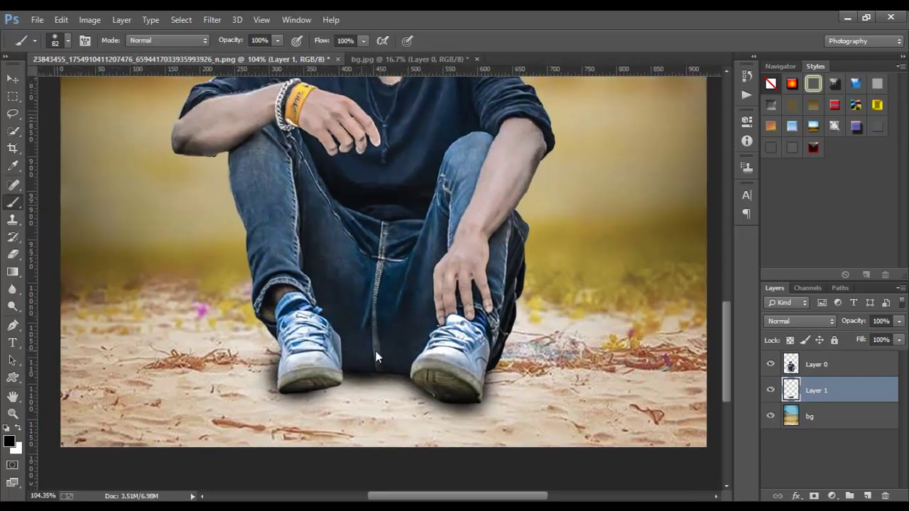
mouse_move(846, 325)
left_mouse_down()
mouse_move(831, 324)
mouse_move(838, 328)
left_mouse_up()
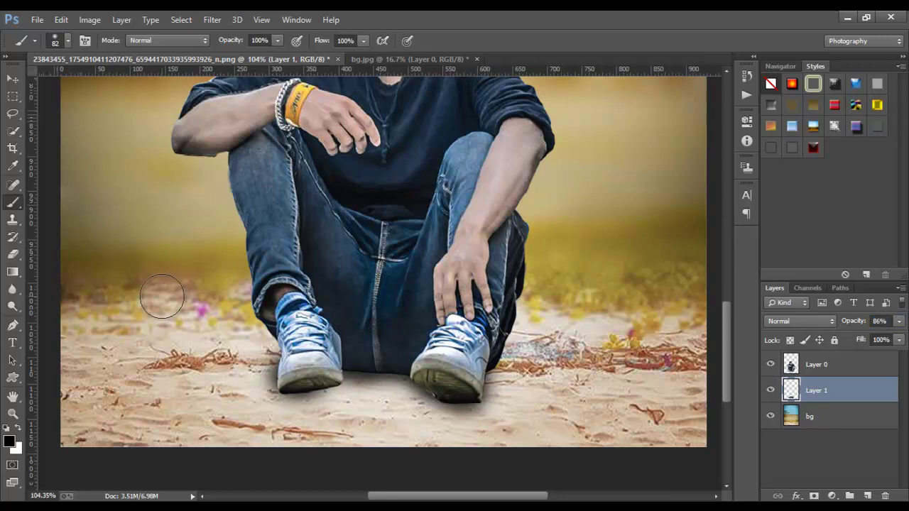
scroll(170, 305, "down", 3)
scroll(328, 342, "up", 2)
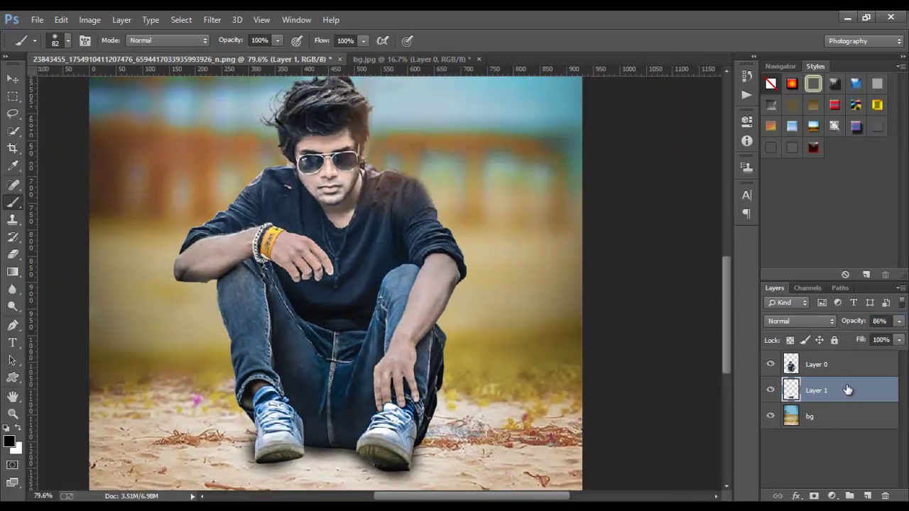
Create Layer 2 and fill the man's loaded outline with black on it
left_click(868, 496)
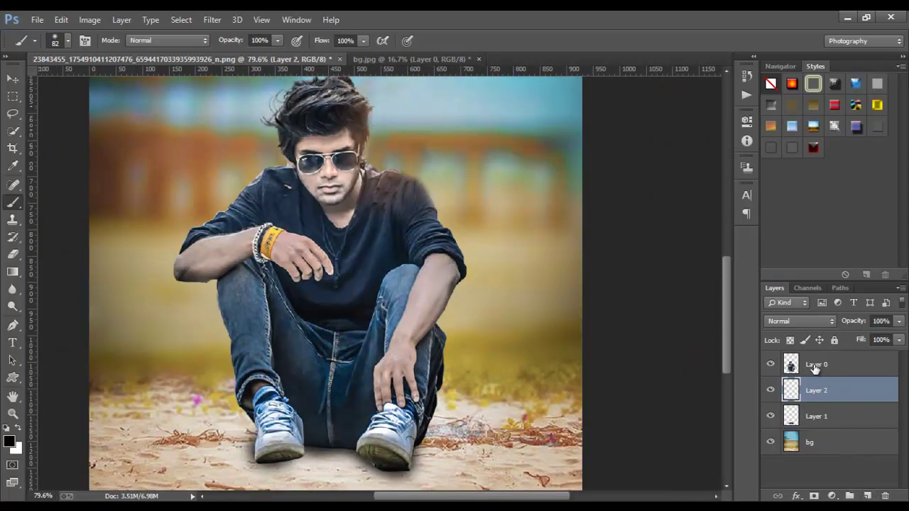
left_click(791, 364, "ctrl")
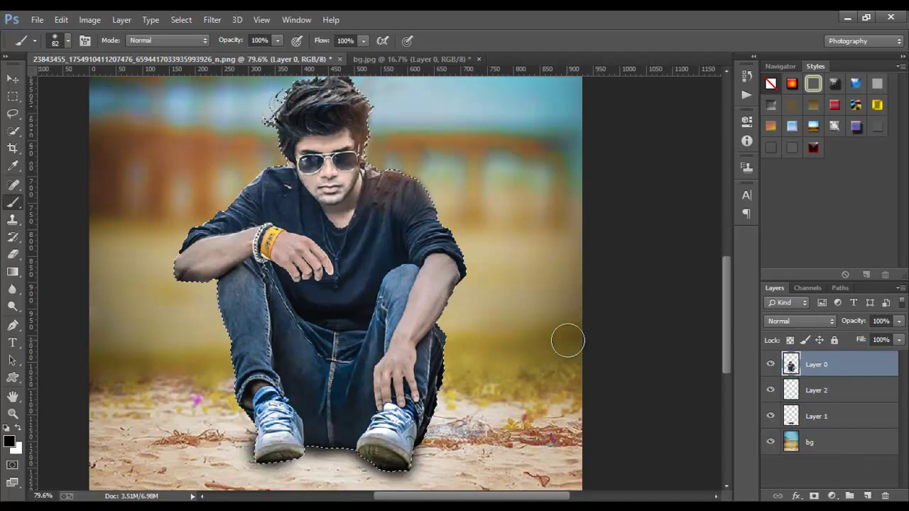
left_click(813, 397)
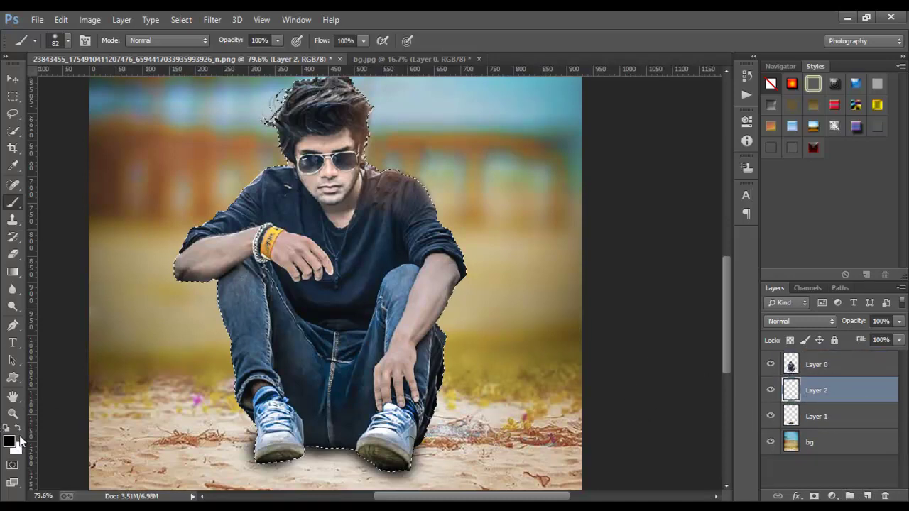
key("ctrl+BackSpace")
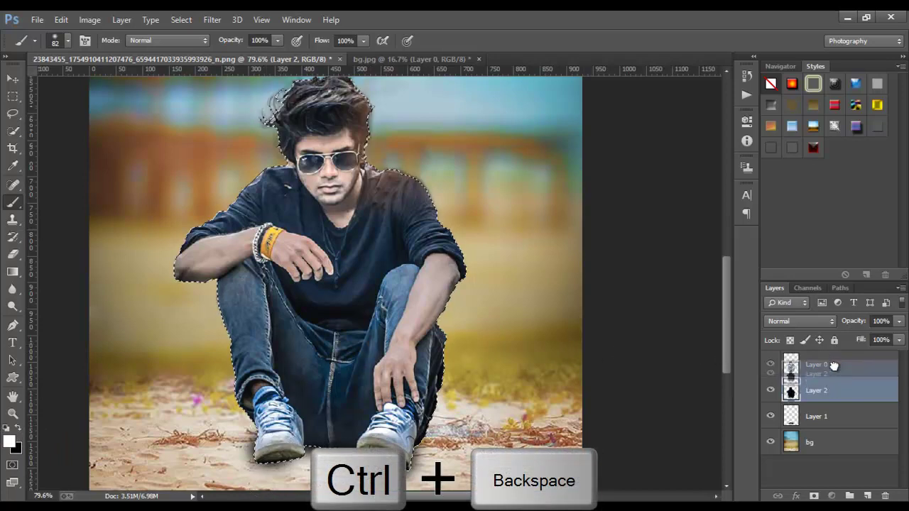
Show Layer 0 again, deselect, and turn on transform controls for the silhouette
left_click(770, 365)
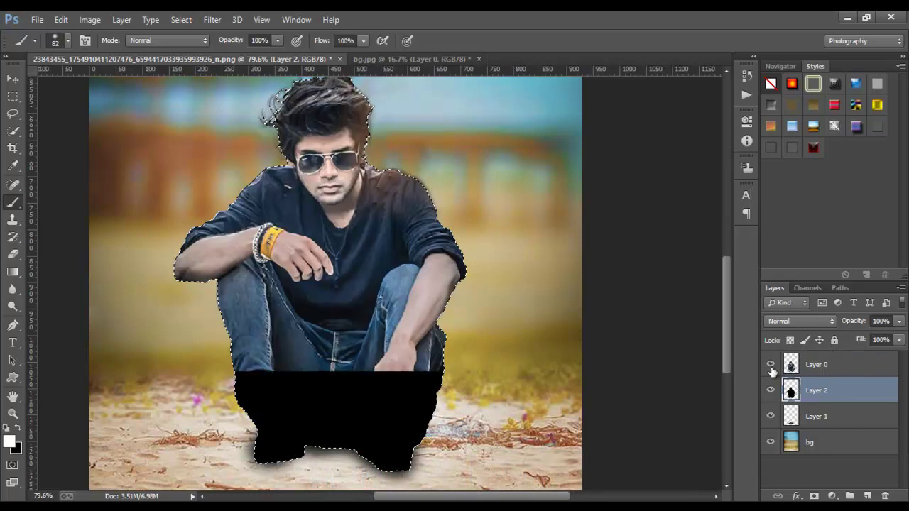
left_click(175, 20)
left_click(183, 45)
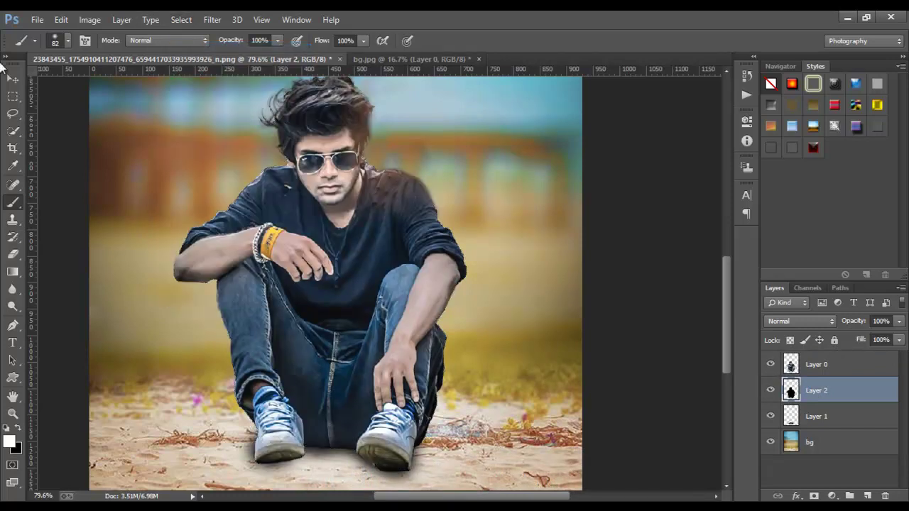
left_click(10, 81)
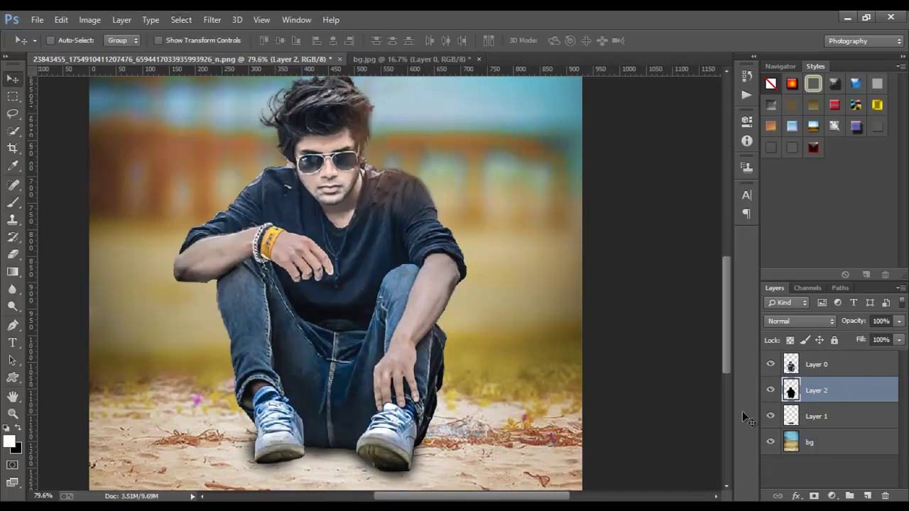
scroll(524, 305, "down", 2)
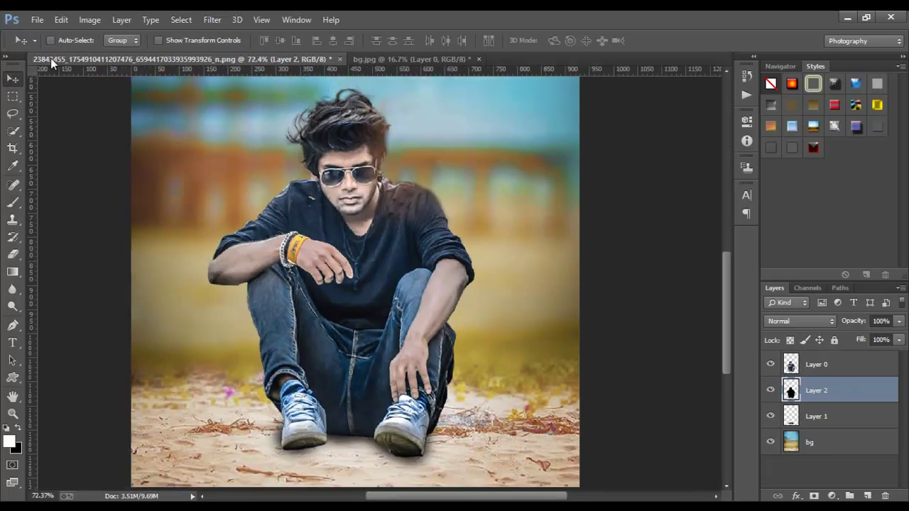
left_click(174, 41)
Drag the silhouette's top handle down and left into a flattened cast shadow on the sand
left_click(341, 85)
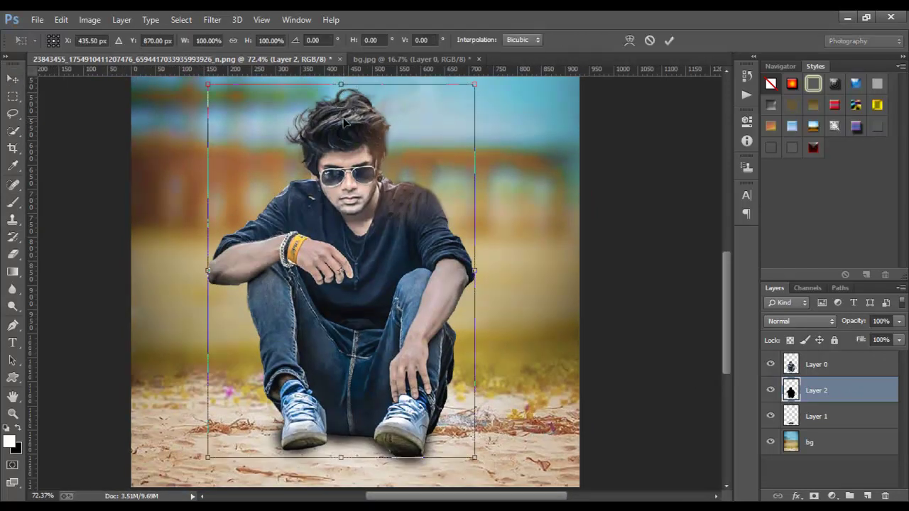
mouse_move(341, 86)
left_mouse_down()
mouse_move(253, 321)
mouse_move(257, 354)
mouse_move(245, 373)
left_mouse_up()
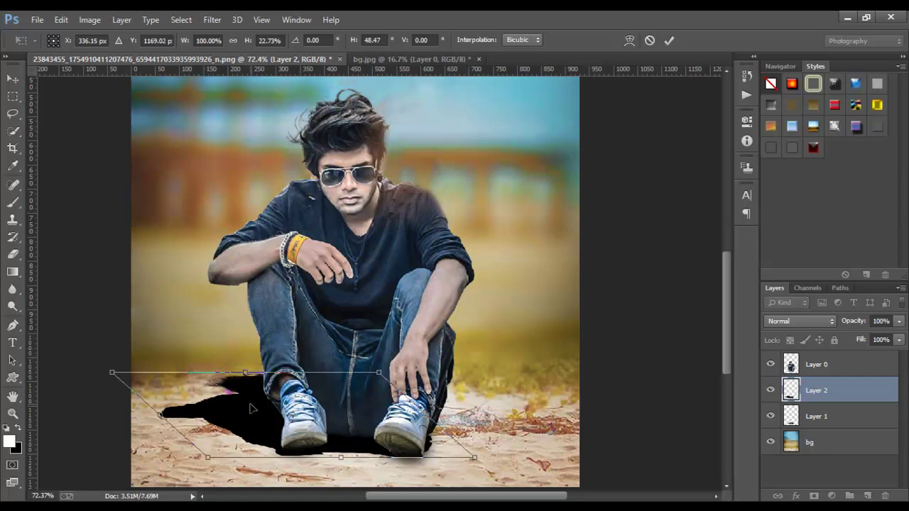
key("Return")
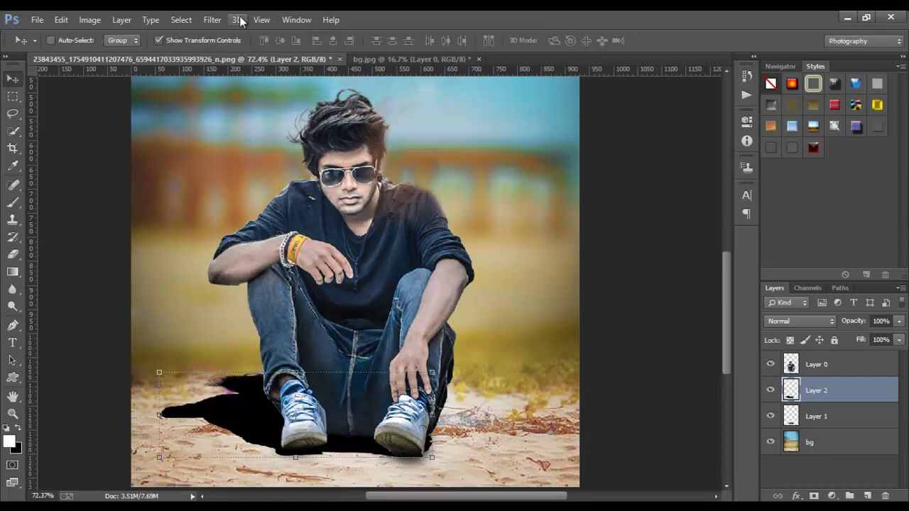
left_click(212, 20)
mouse_move(218, 179)
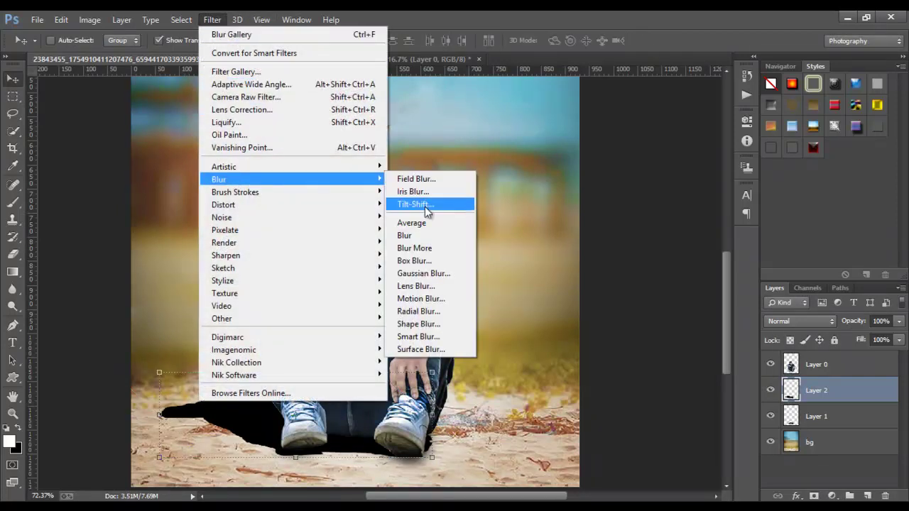
Apply a Gaussian Blur to the shadow and lower Layer 2 to 73% opacity
left_click(422, 274)
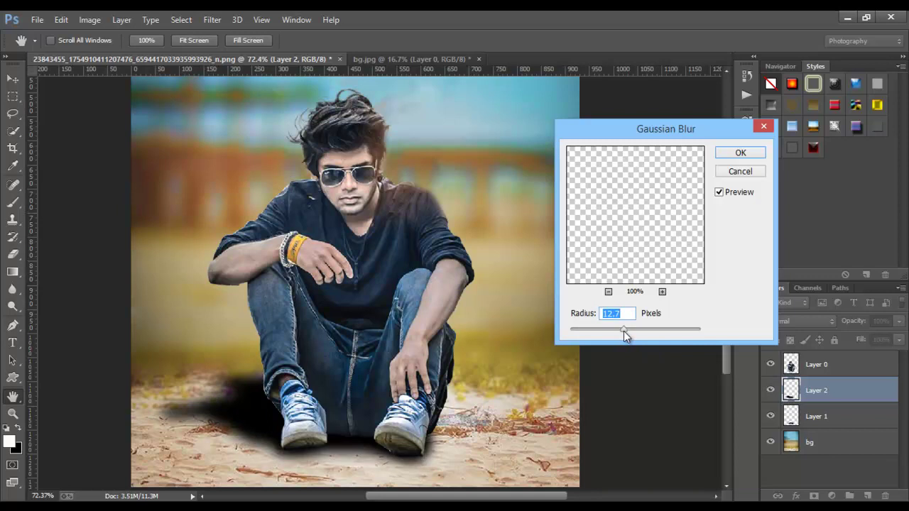
left_click(754, 152)
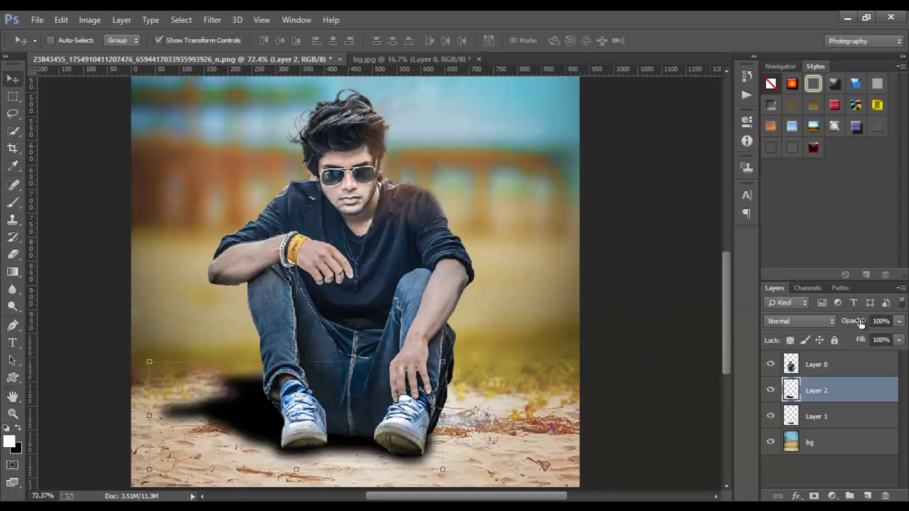
left_click_drag(857, 322, 842, 322)
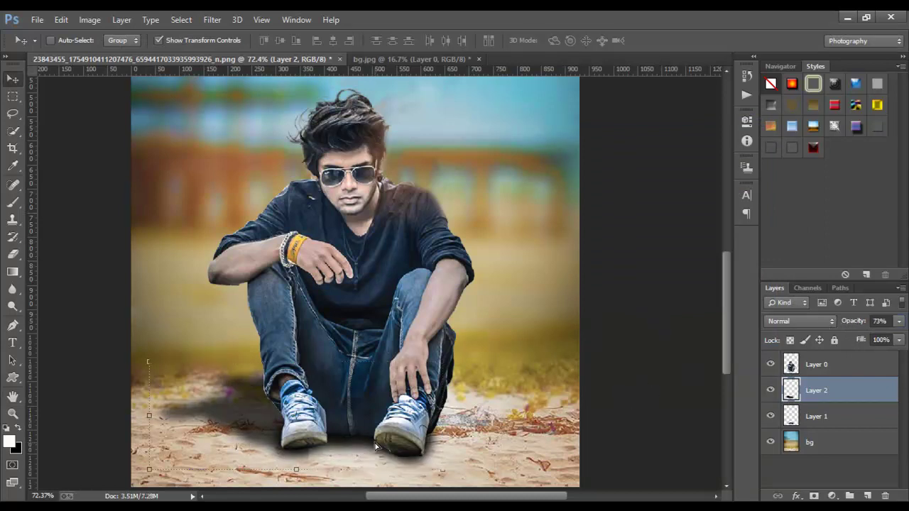
Nudge the shadow, narrow it from the left, and fade it to 66% opacity
left_click_drag(384, 450, 386, 447)
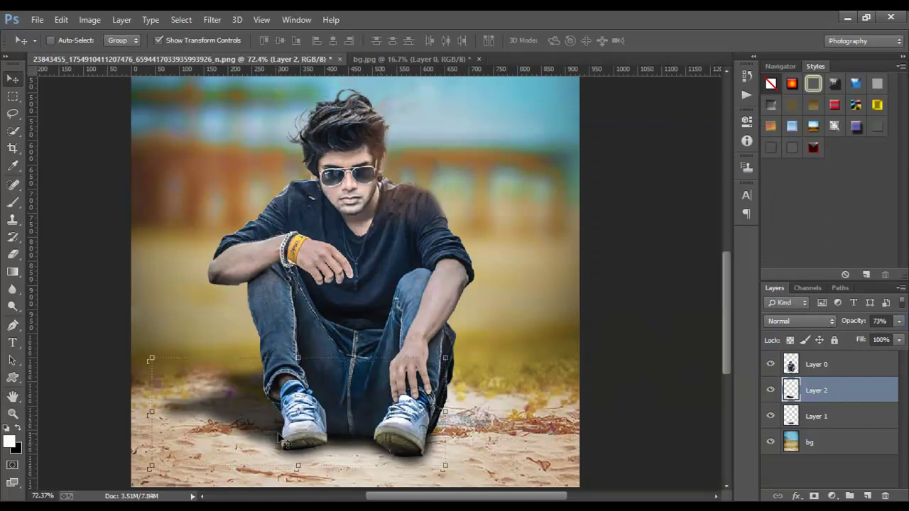
left_click(154, 412)
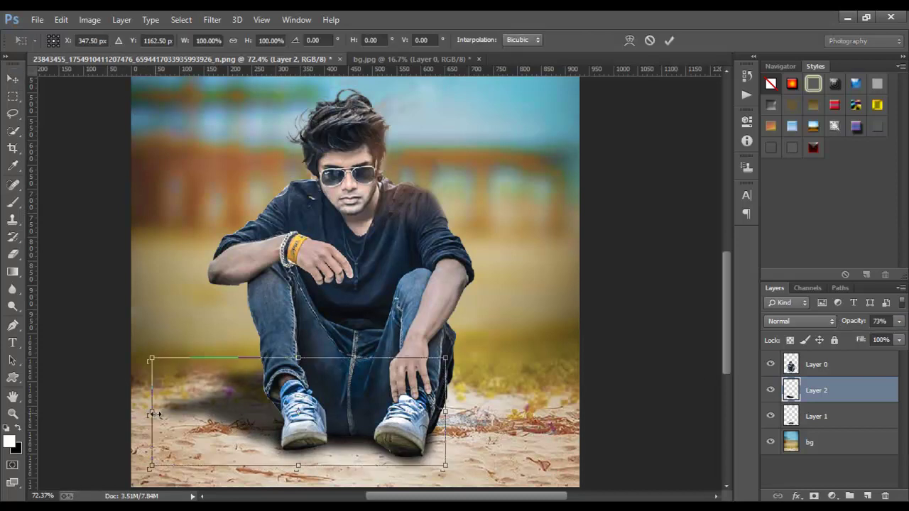
left_click_drag(153, 413, 166, 413)
key("Return")
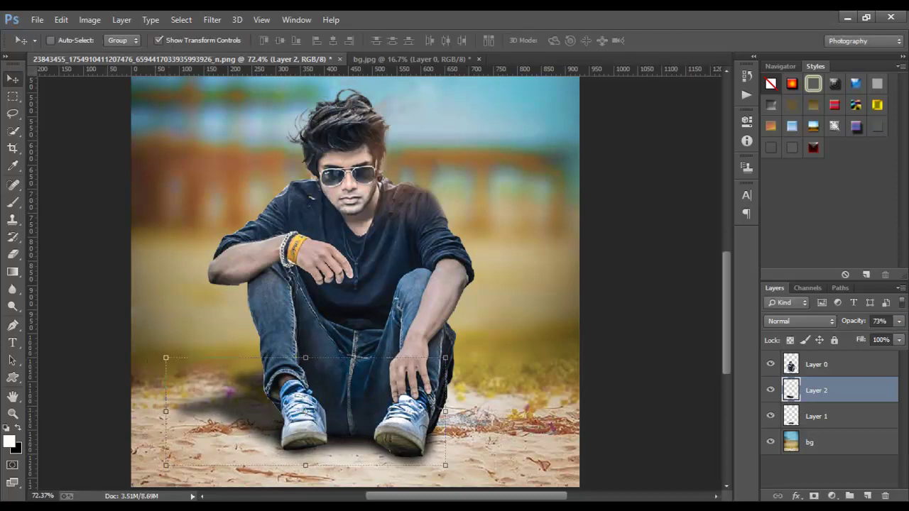
left_click_drag(851, 322, 844, 326)
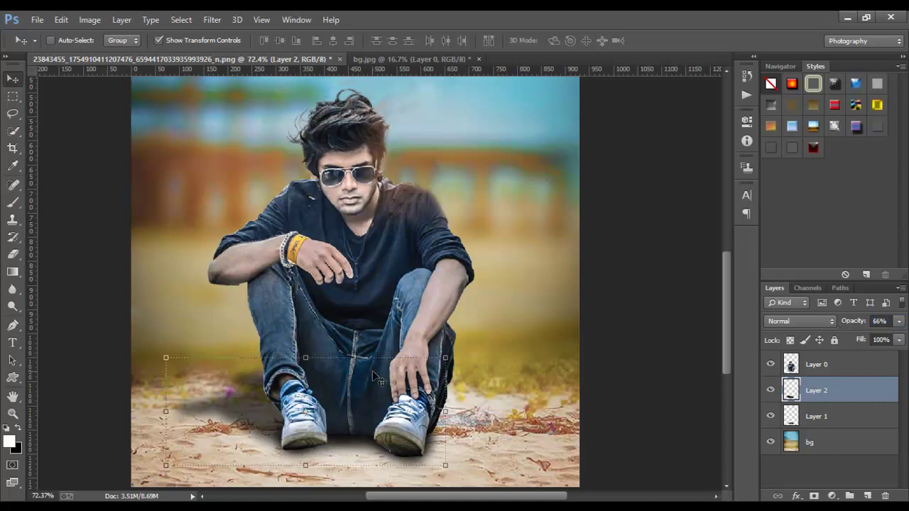
scroll(334, 277, "down", 2)
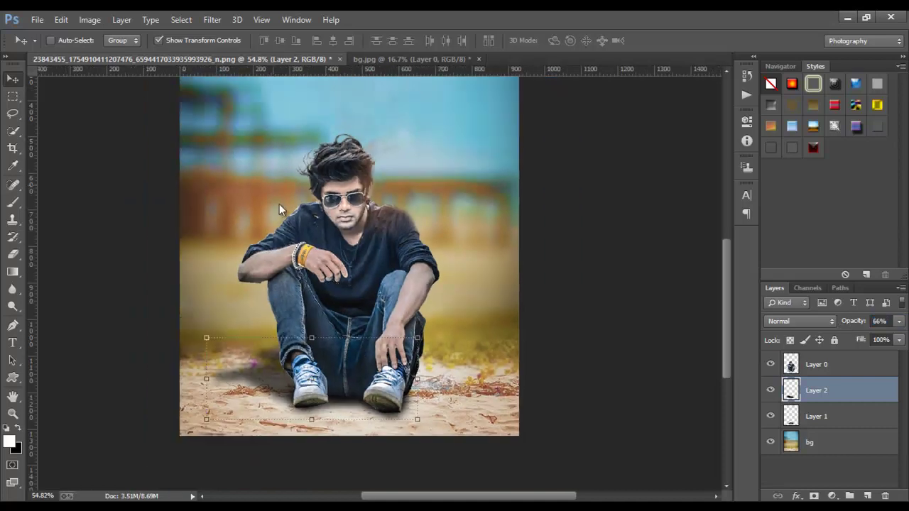
Hide the shadow's transform controls and select the bg layer
left_click(213, 40)
left_click(828, 438)
key("ctrl+z")
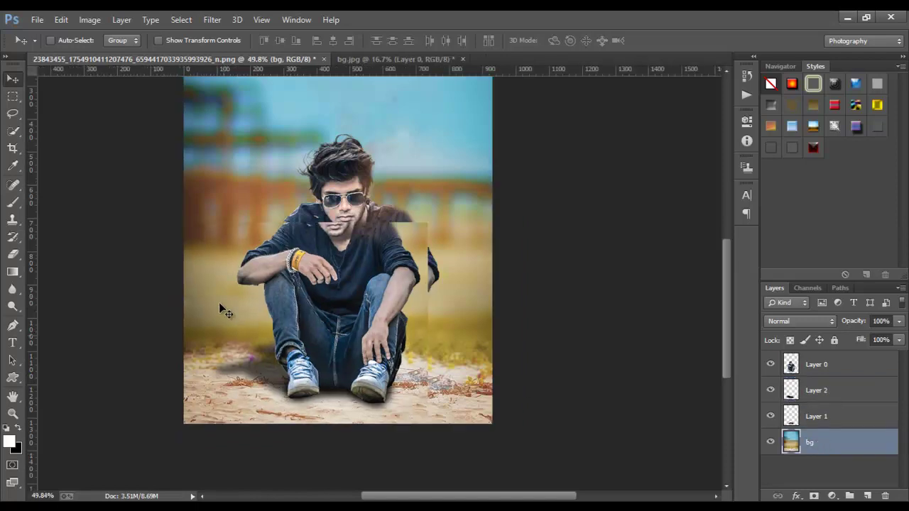
Apply a stronger Tilt-Shift blur with the sharp band moved down to the feet
left_click(212, 19)
mouse_move(218, 179)
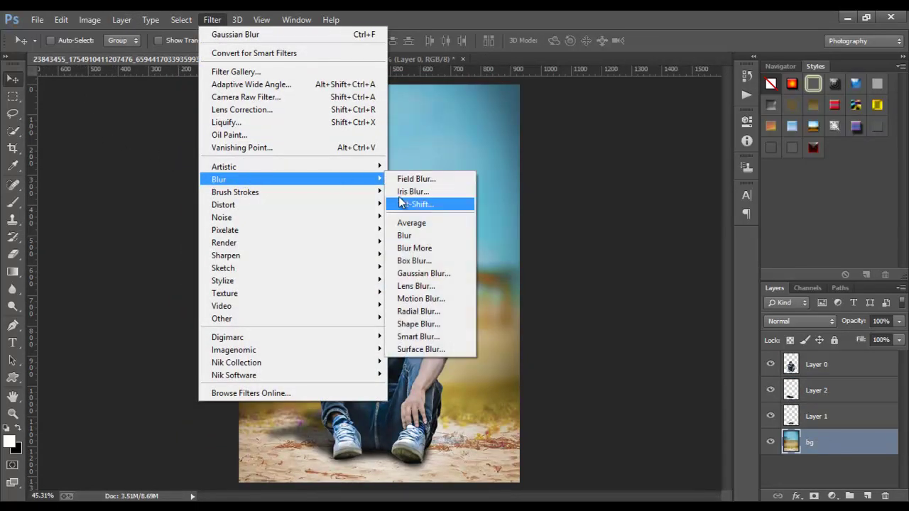
left_click(416, 203)
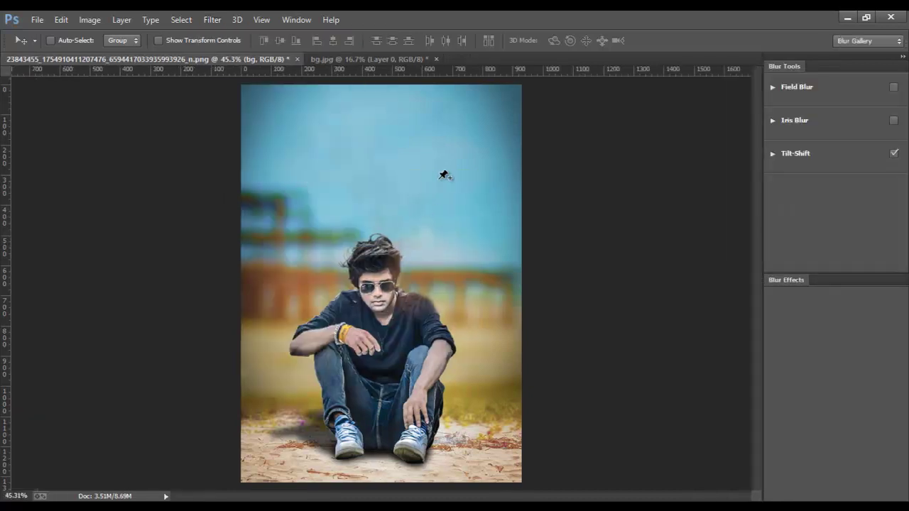
left_click_drag(407, 324, 381, 490)
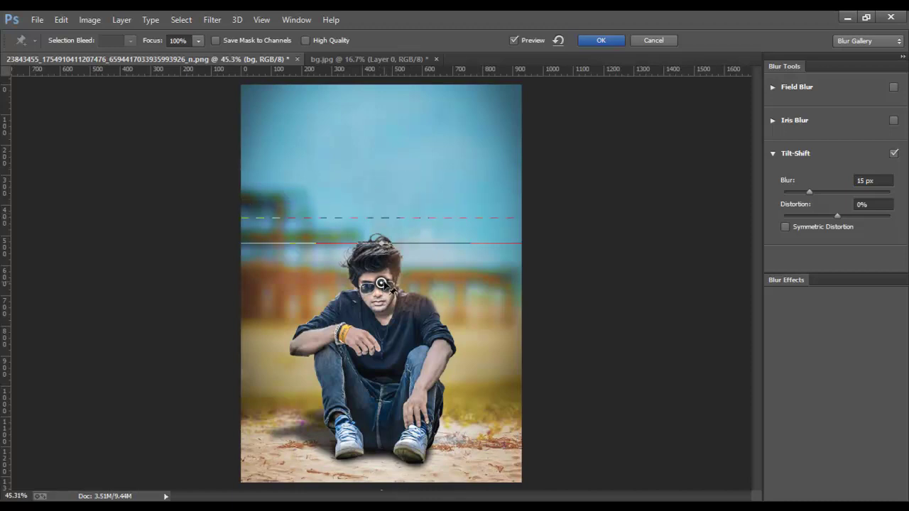
left_click_drag(384, 284, 403, 466)
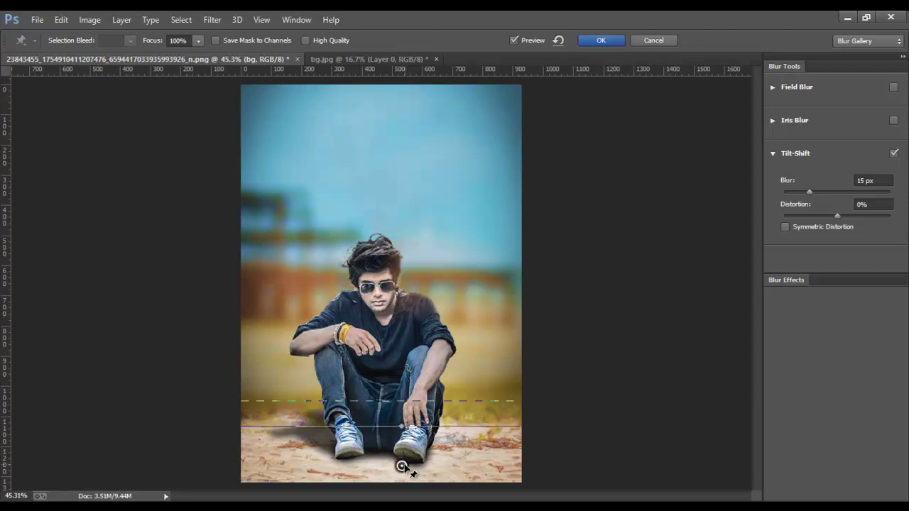
left_click(821, 193)
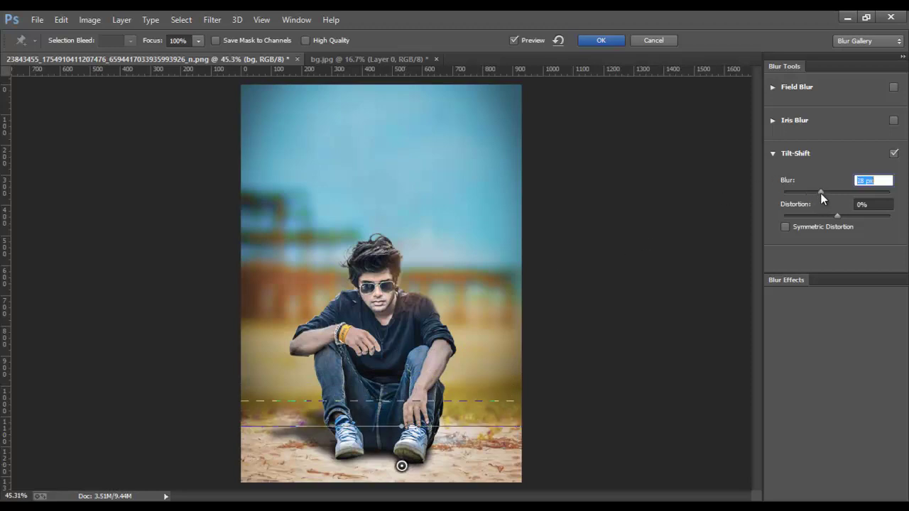
left_click(599, 41)
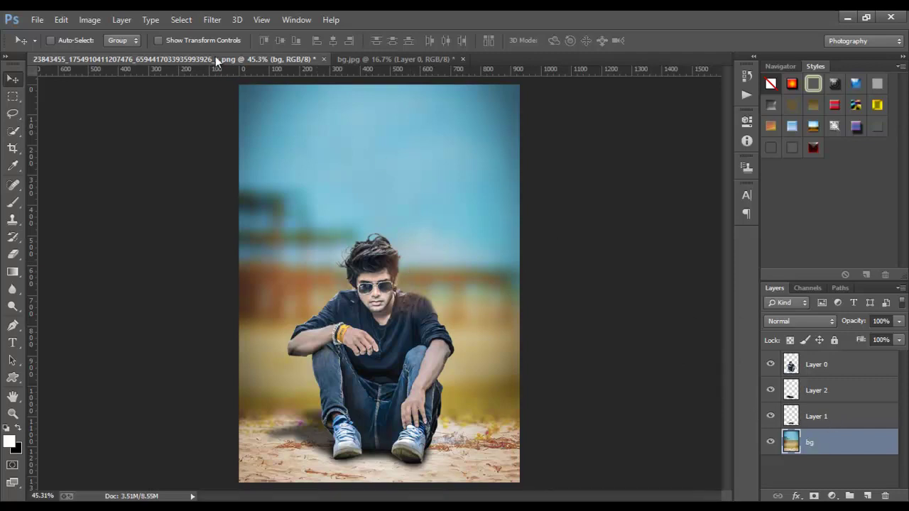
In Camera Raw, boost vibrance, lift blacks, and tone down whites and highlights
left_click(216, 21)
left_click(245, 93)
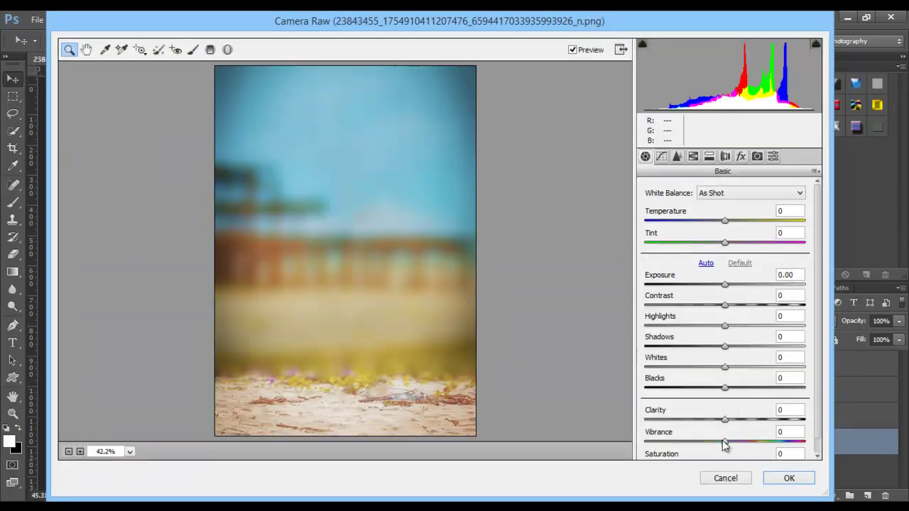
mouse_move(724, 441)
left_mouse_down()
mouse_move(771, 441)
mouse_move(750, 446)
left_mouse_up()
left_click_drag(724, 388, 727, 389)
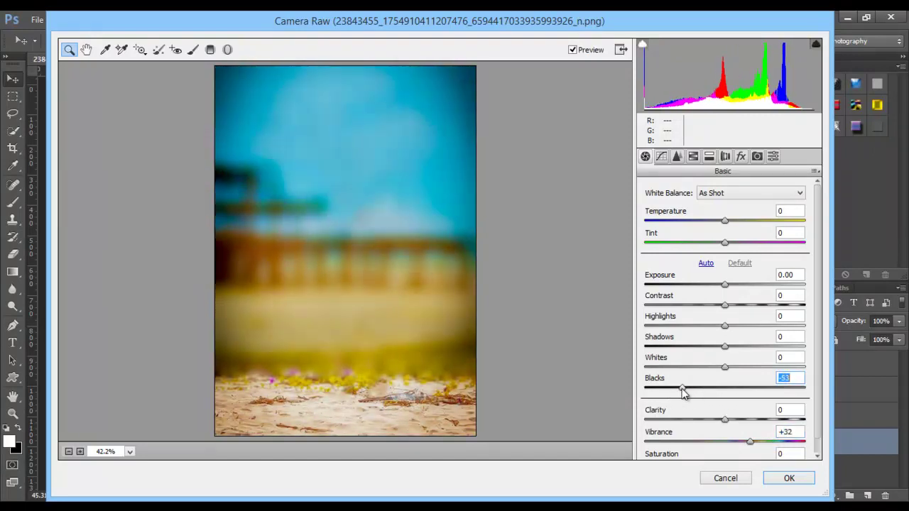
mouse_move(728, 391)
left_mouse_down()
mouse_move(744, 396)
mouse_move(687, 372)
mouse_move(706, 378)
left_mouse_up()
mouse_move(714, 328)
left_mouse_down()
mouse_move(689, 332)
mouse_move(736, 358)
left_mouse_up()
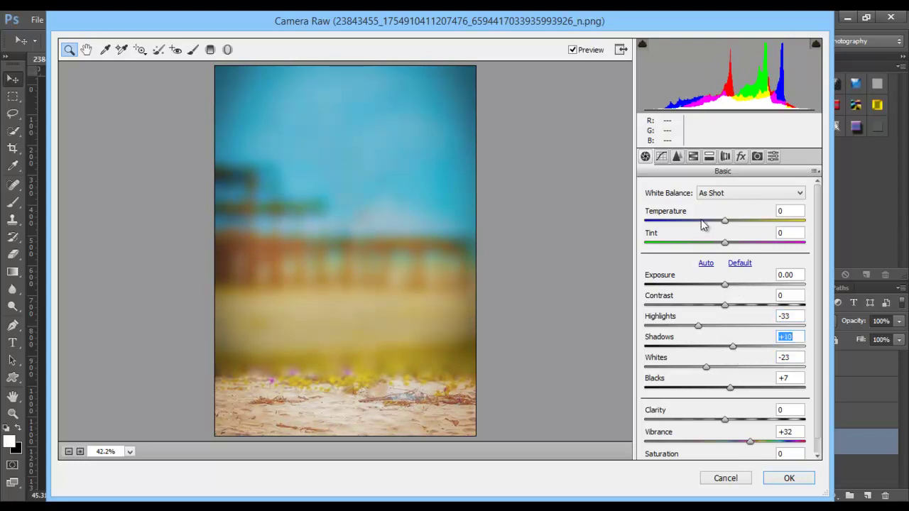
In HSL Hue, set Greens to -1 and Yellows to +77, then apply
left_click(696, 157)
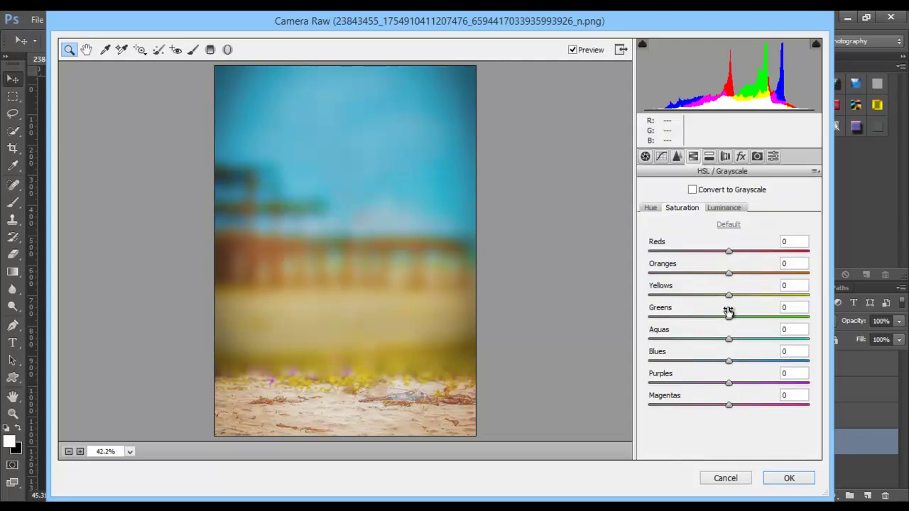
left_click(659, 211)
mouse_move(727, 316)
left_mouse_down()
mouse_move(822, 310)
mouse_move(654, 317)
mouse_move(718, 331)
left_mouse_up()
mouse_move(729, 293)
left_mouse_down()
mouse_move(836, 297)
mouse_move(824, 299)
left_mouse_up()
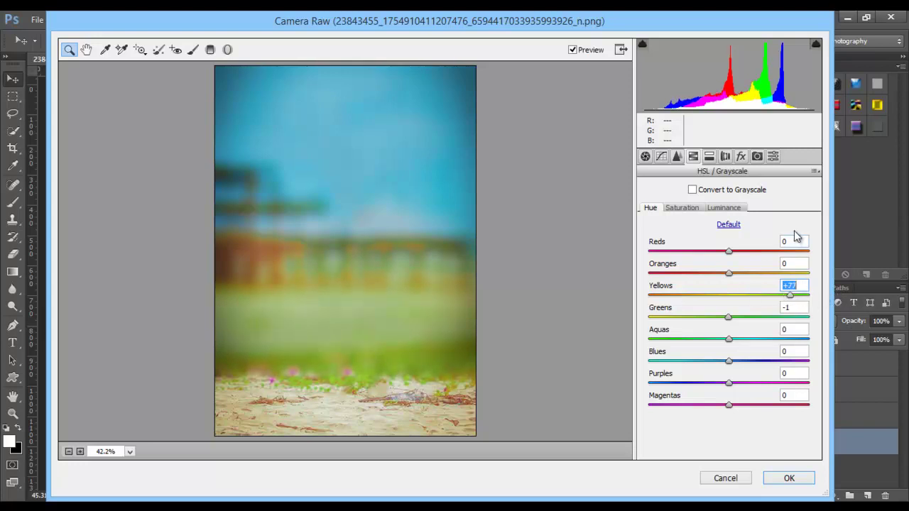
left_click(787, 478)
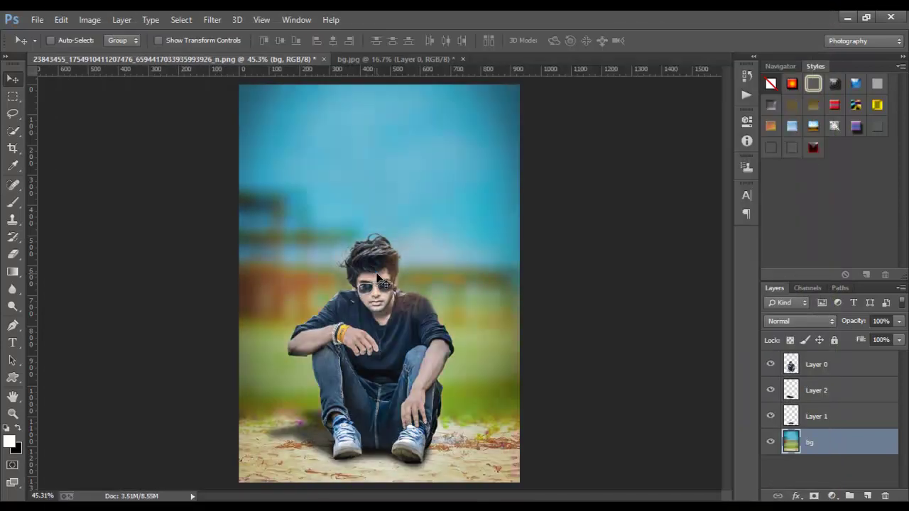
Select the background above the ground line with a 10-pixel feather
left_click(13, 98)
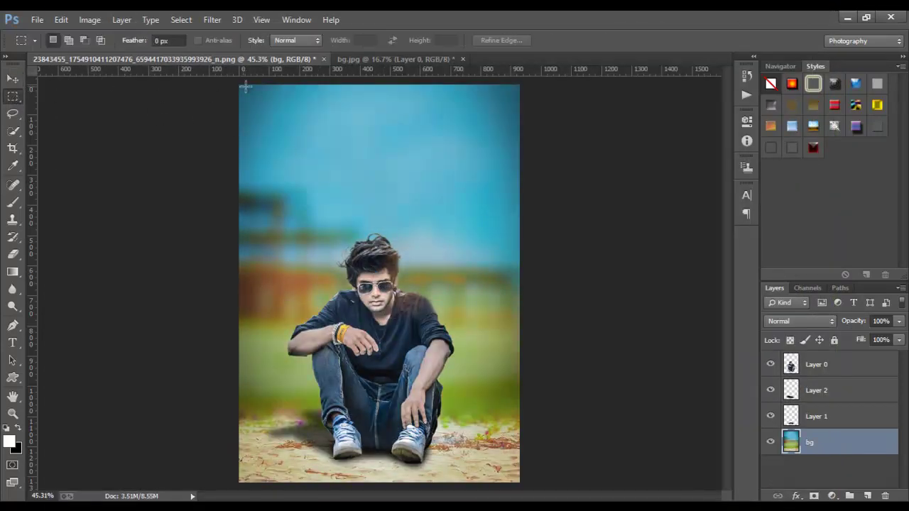
left_click_drag(239, 85, 598, 446)
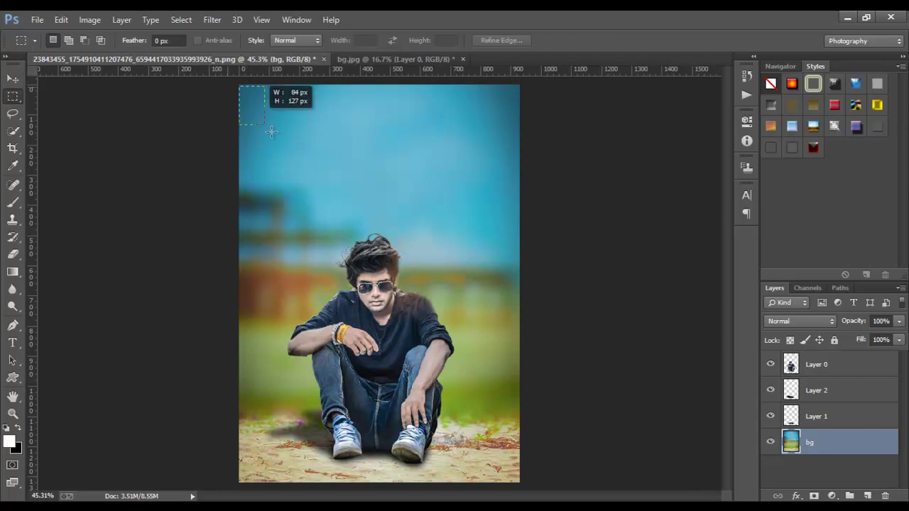
left_click_drag(598, 446, 595, 424)
left_click(594, 422)
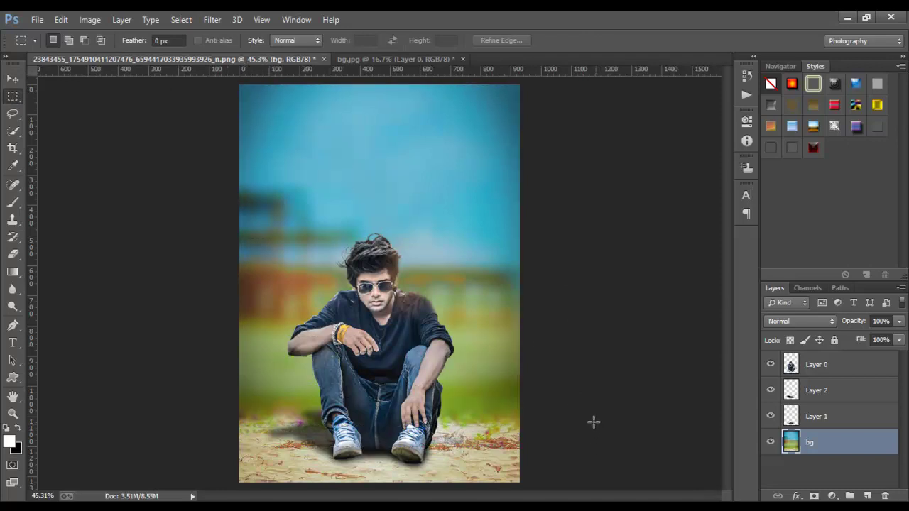
right_click(432, 223)
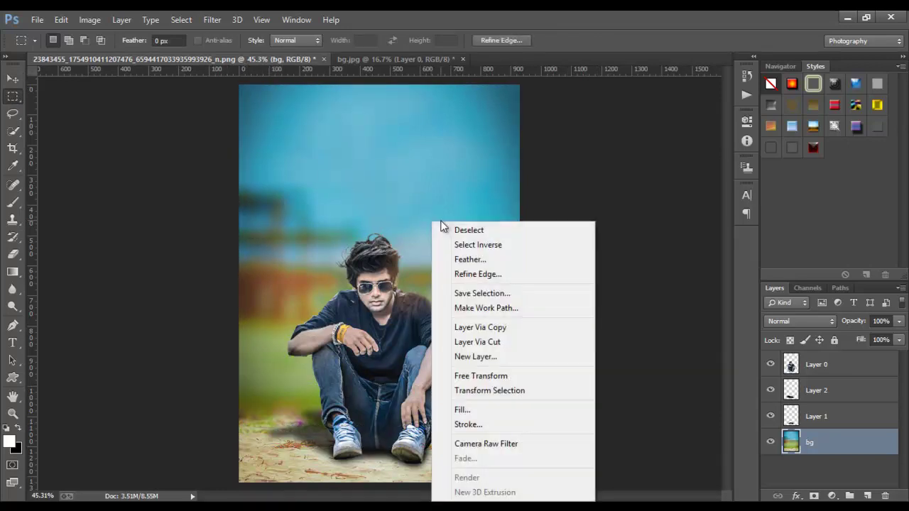
left_click(473, 260)
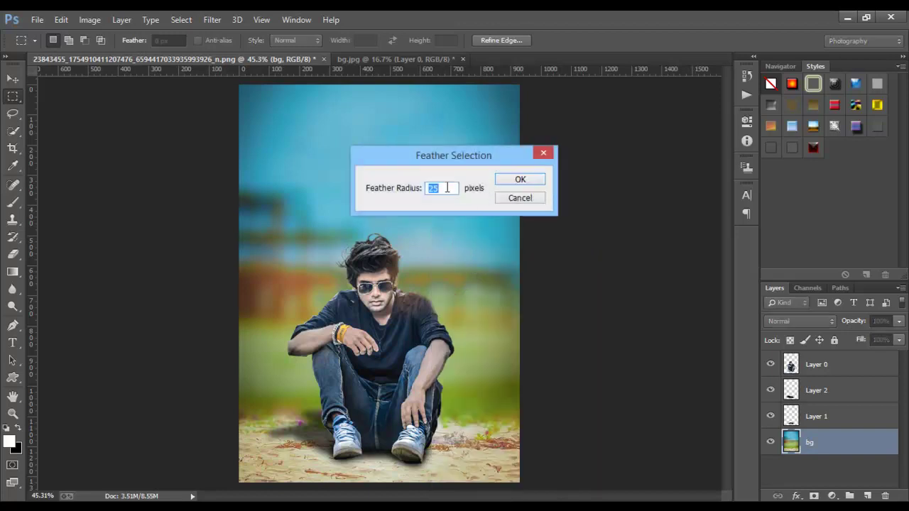
left_click(521, 180)
scroll(406, 227, "down", 1)
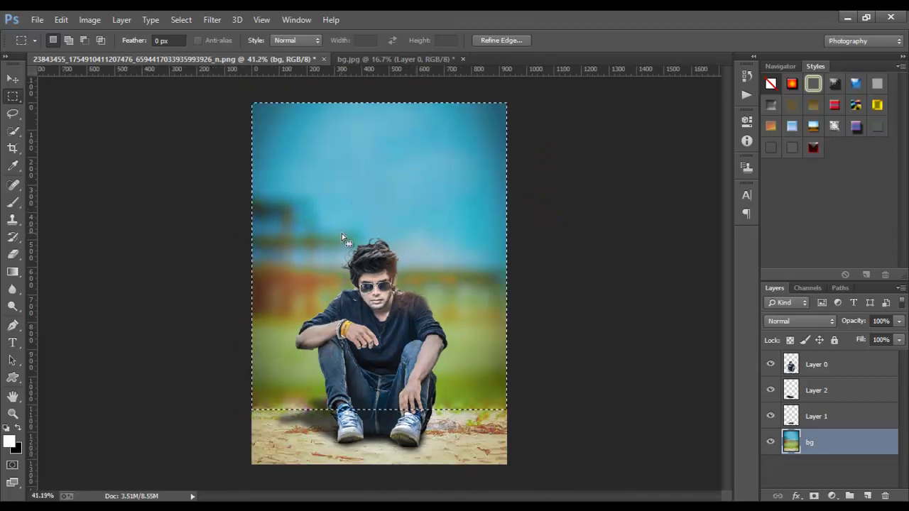
Apply a 15.5-pixel Gaussian blur to the selected background, then deselect
left_click(212, 19)
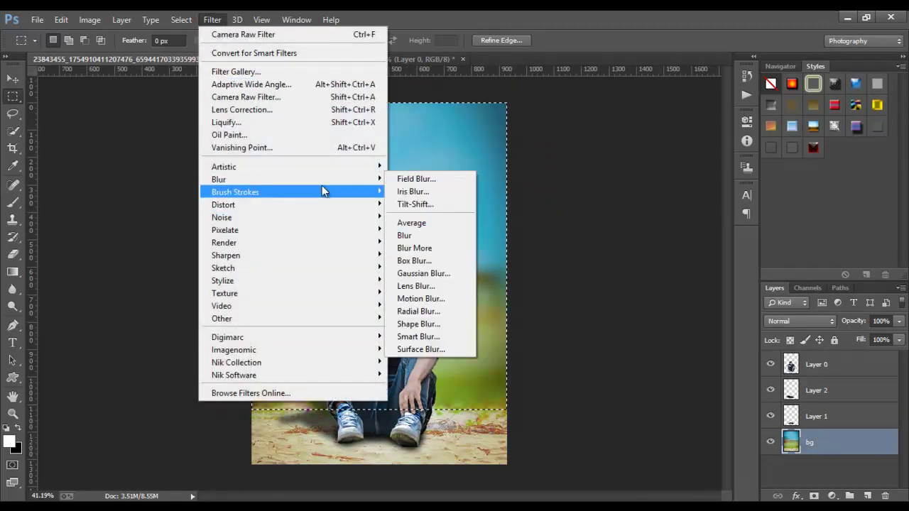
left_click(438, 274)
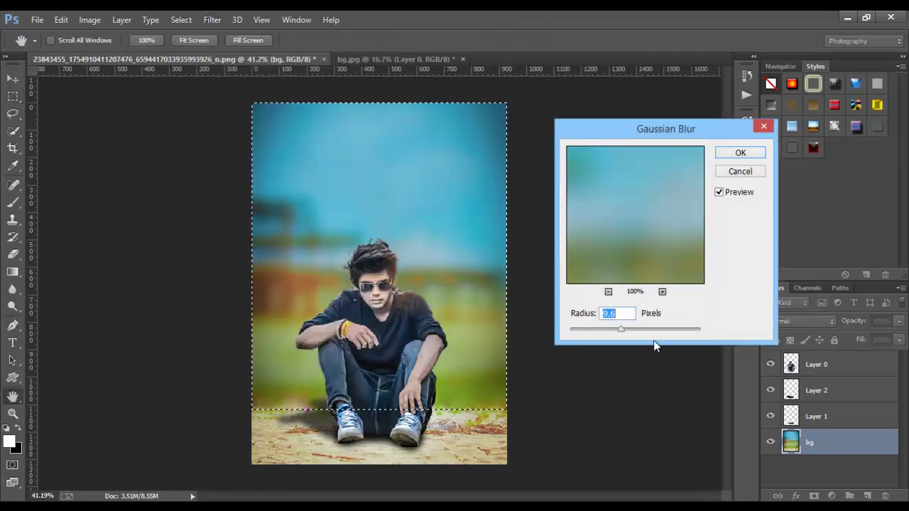
left_click_drag(627, 330, 625, 328)
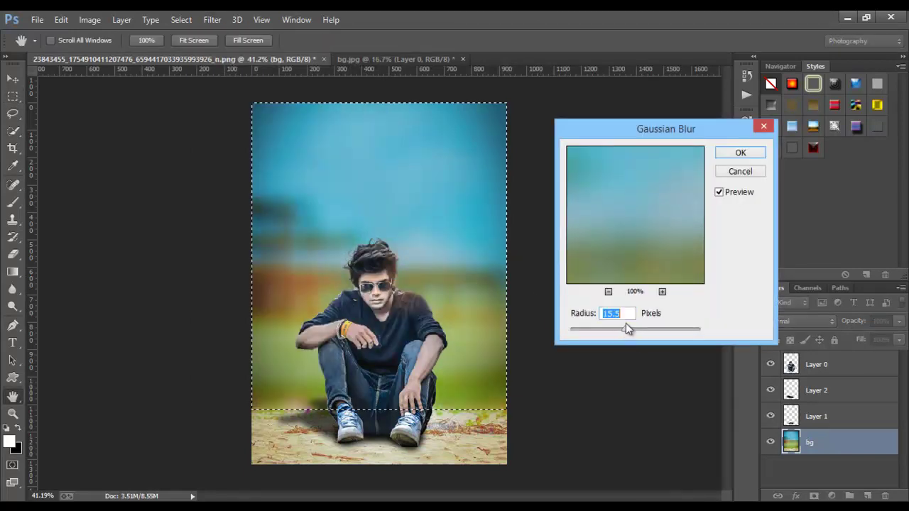
left_click(742, 155)
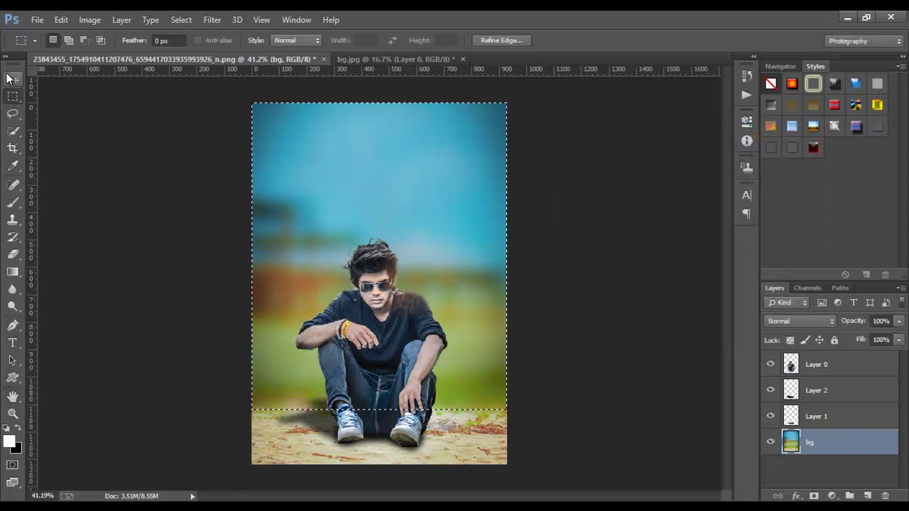
left_click(13, 78)
left_click(211, 23)
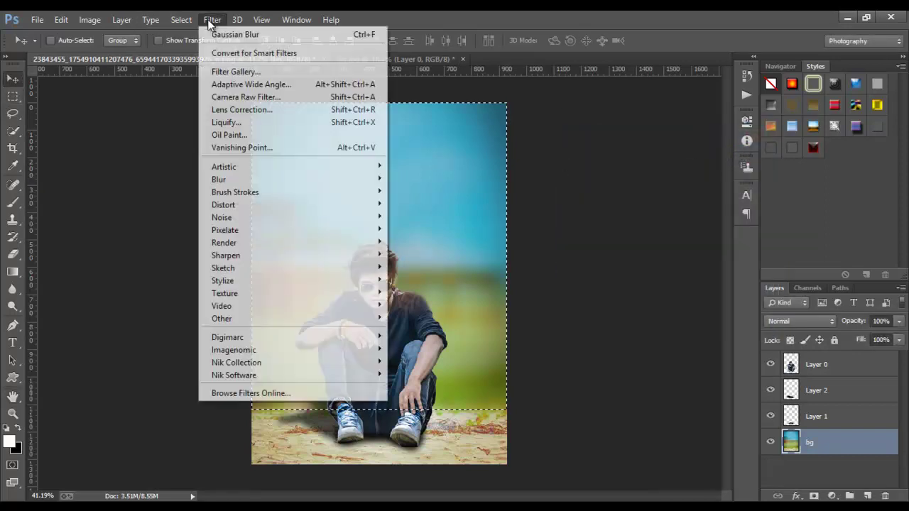
left_click(186, 44)
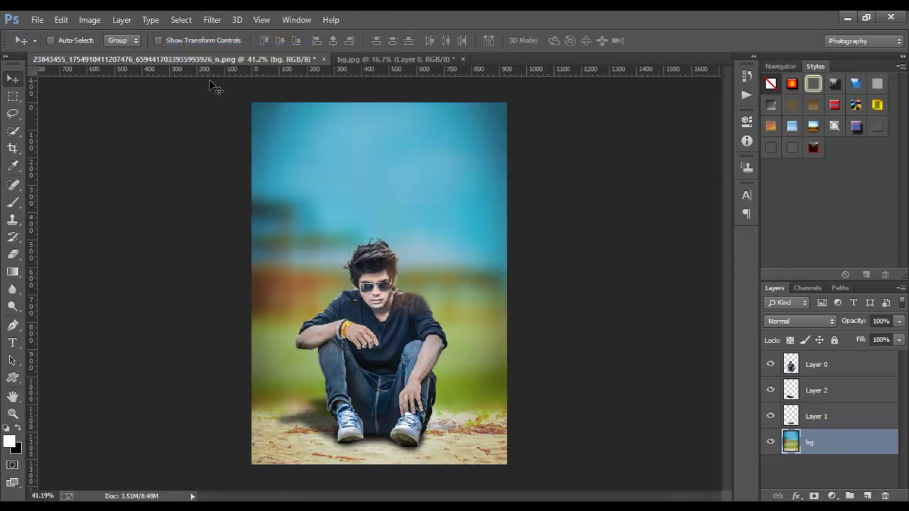
Lower the Layer 2 shadow's opacity to 61%
scroll(376, 368, "up", 2)
scroll(400, 326, "down", 2)
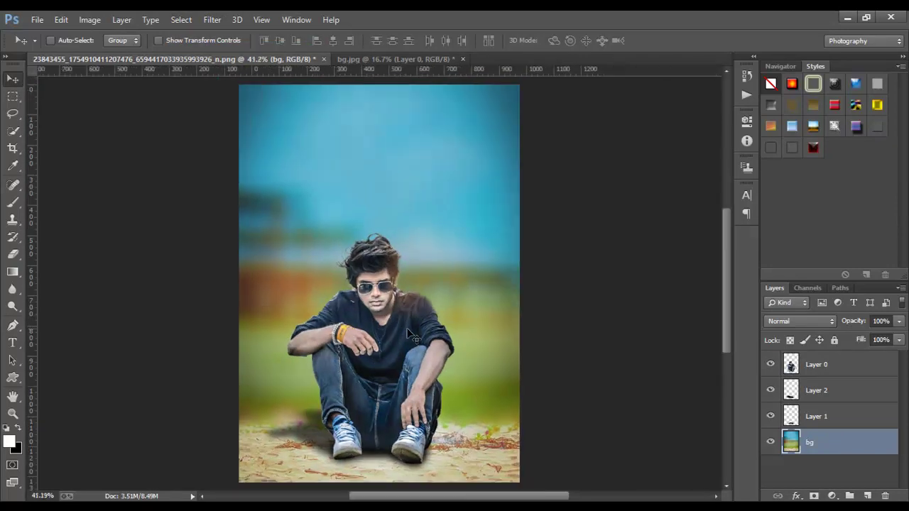
left_click(814, 419)
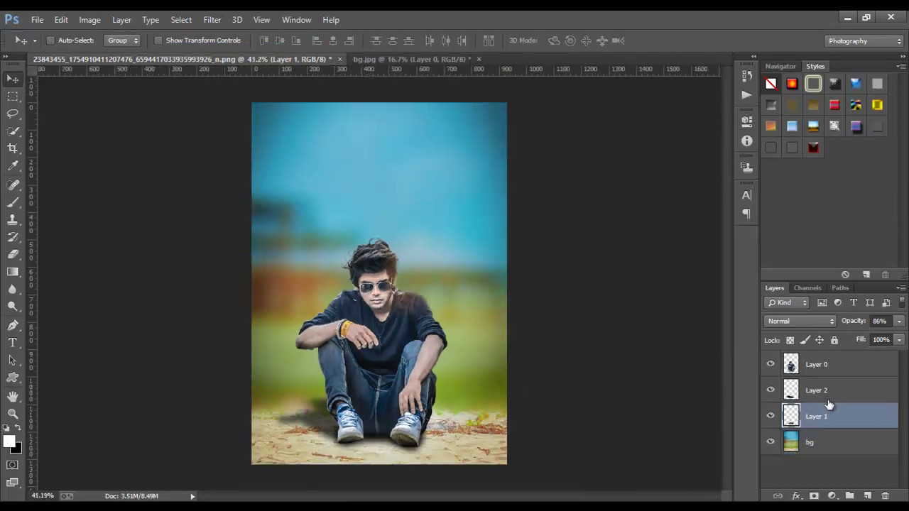
right_click(828, 395)
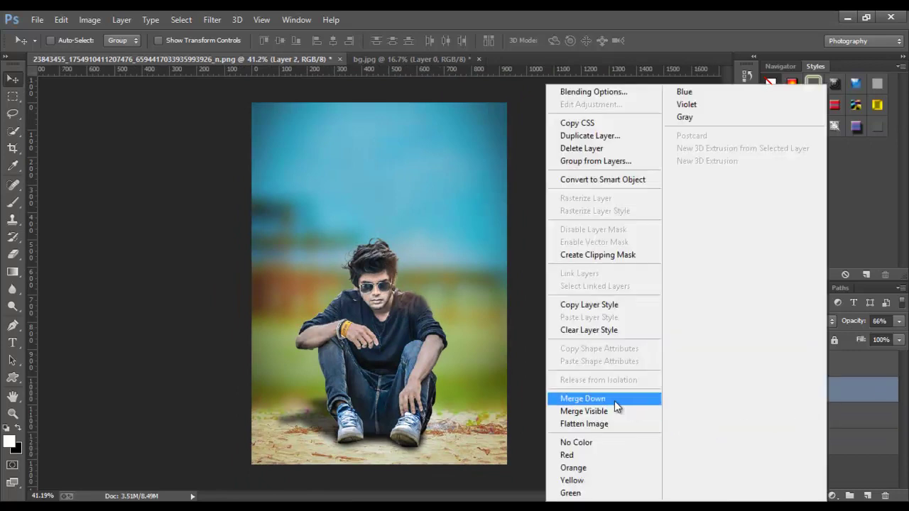
left_click(855, 320)
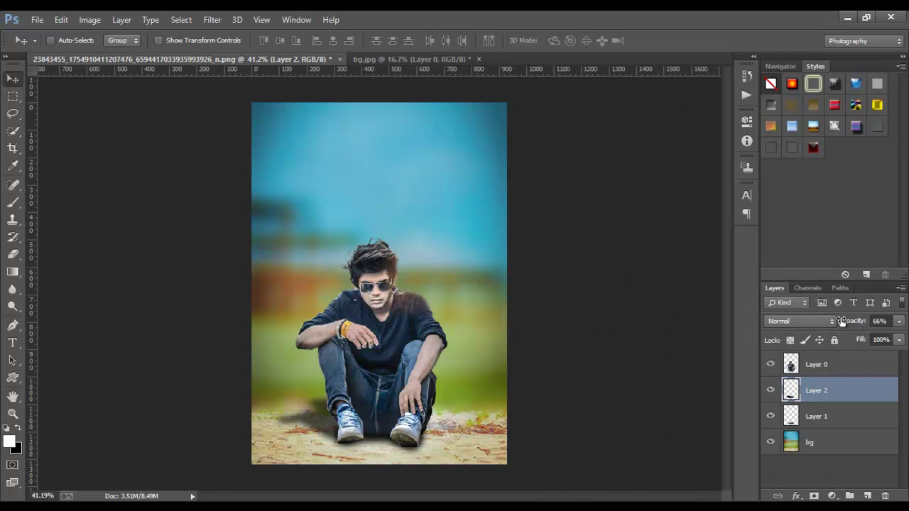
left_click_drag(842, 320, 854, 324)
Merge the Layer 2 shadow down into Layer 1
right_click(831, 390)
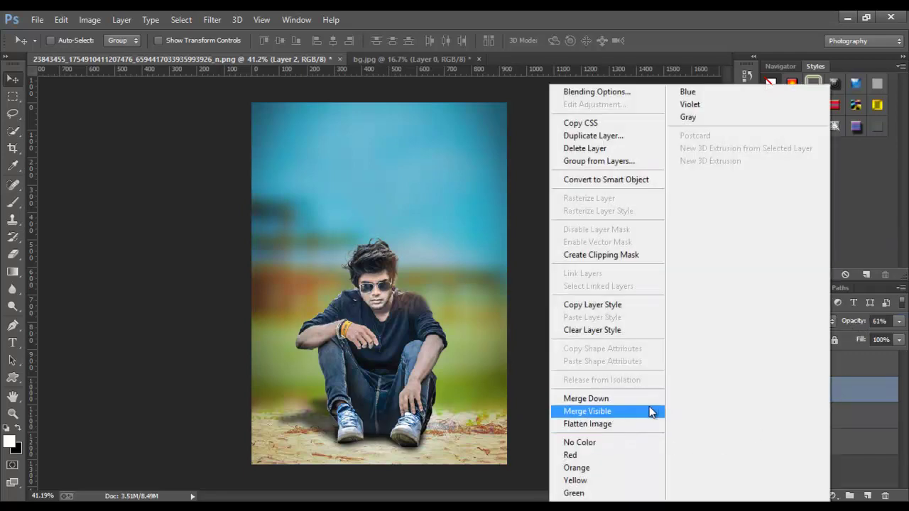
left_click(628, 397)
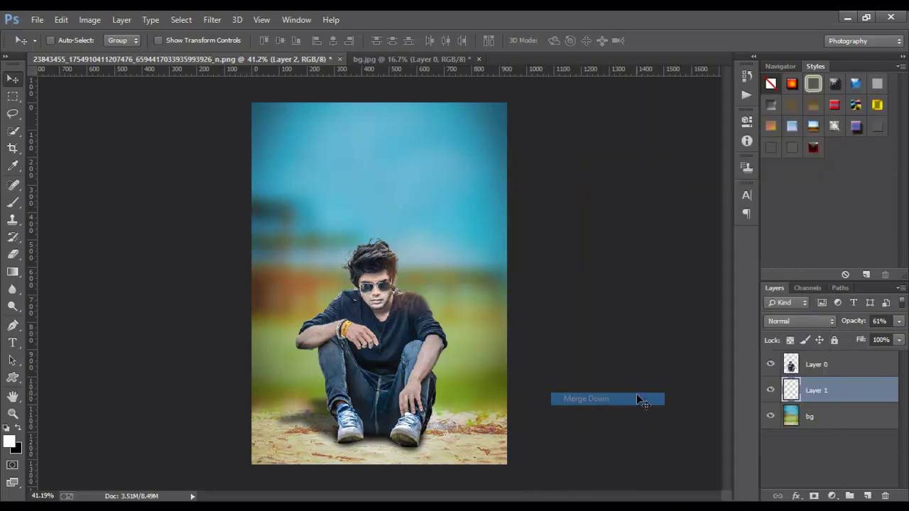
right_click(840, 391)
left_click(859, 391)
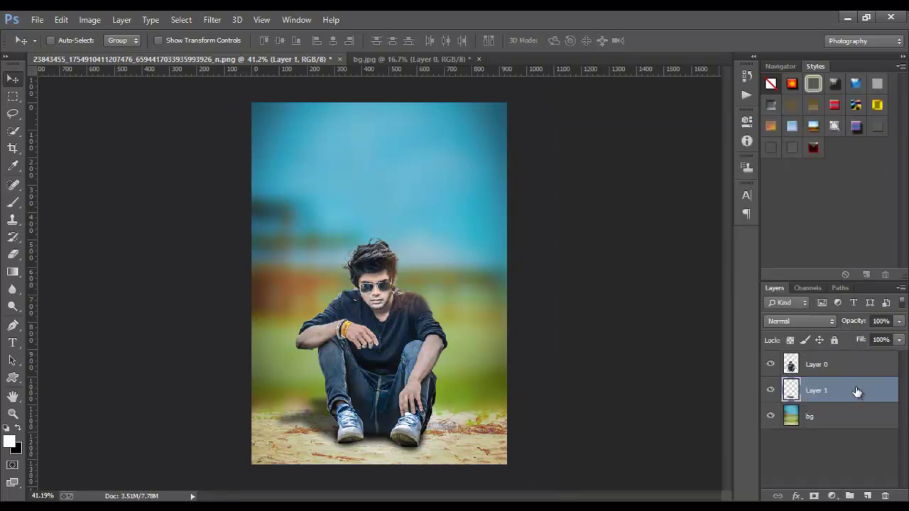
Add empty Layer 2 above Layer 1 and set the foreground colour to deep orange
left_click(871, 496)
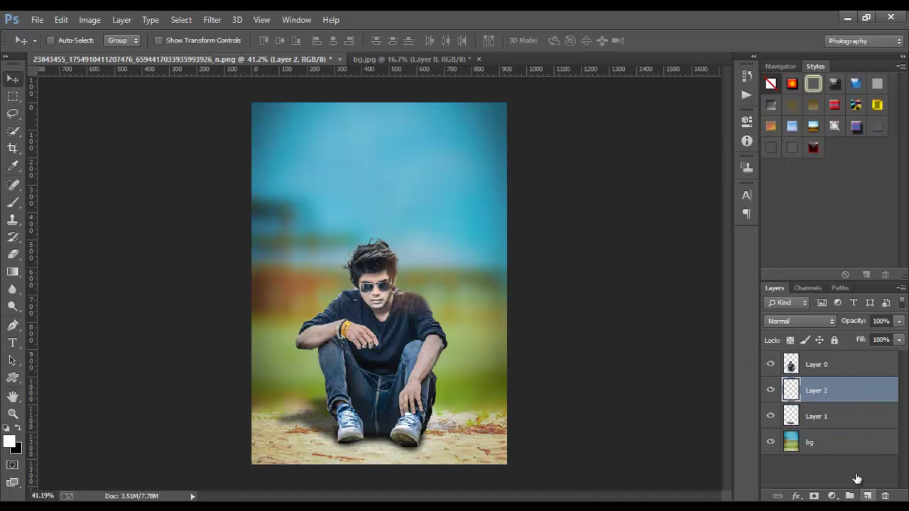
left_click(10, 441)
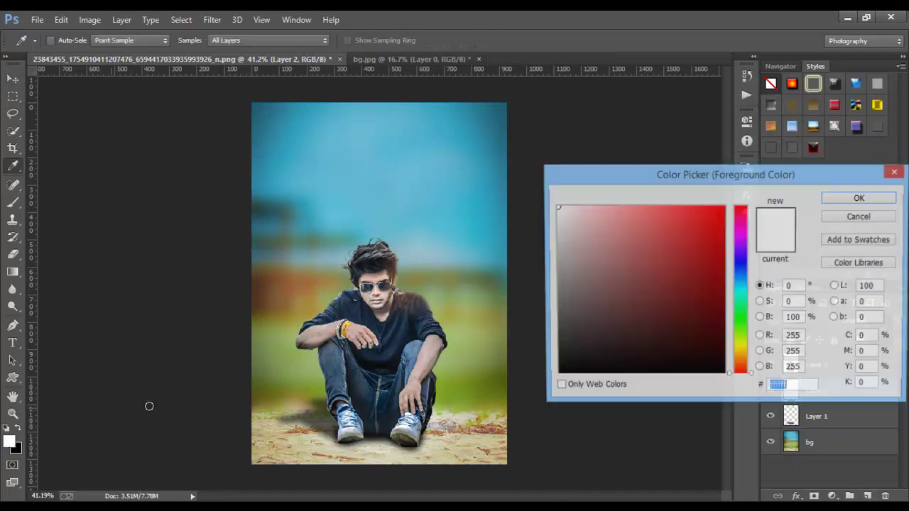
left_click(860, 217)
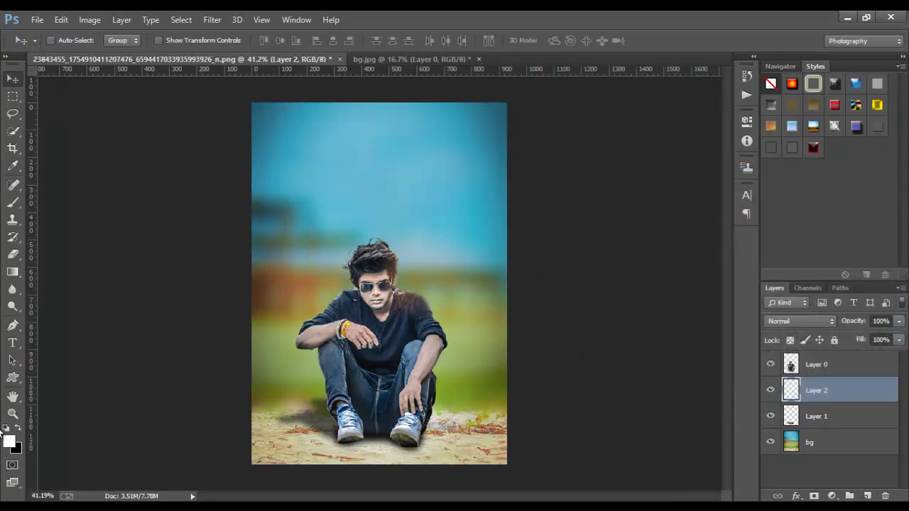
left_click(10, 442)
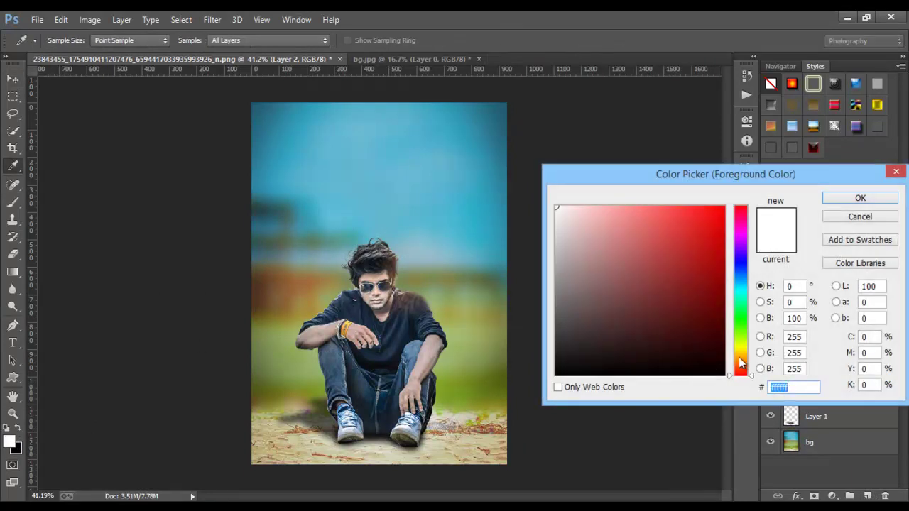
left_click_drag(740, 358, 740, 360)
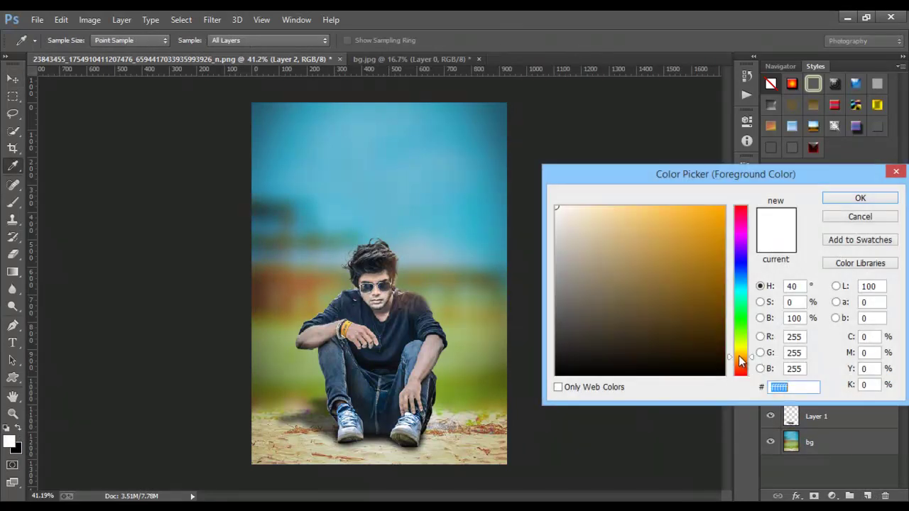
left_click(721, 211)
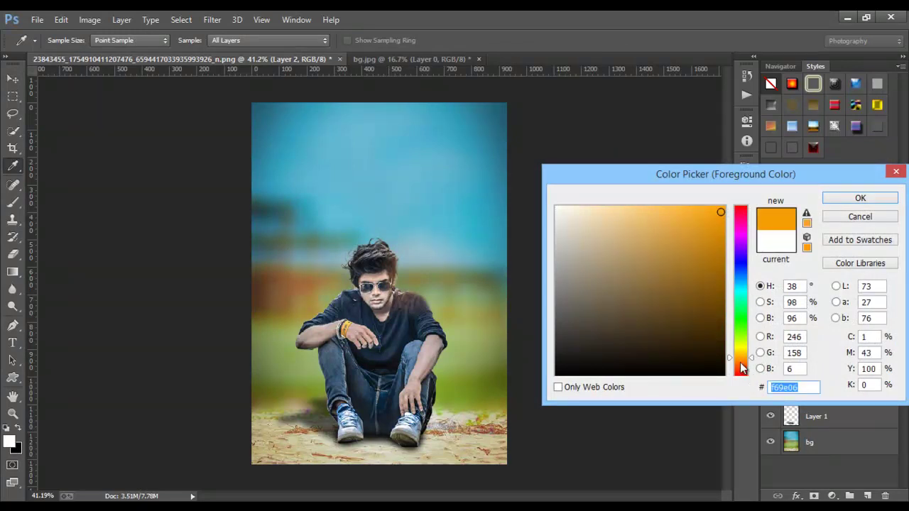
left_click_drag(742, 368, 742, 363)
left_click(838, 201)
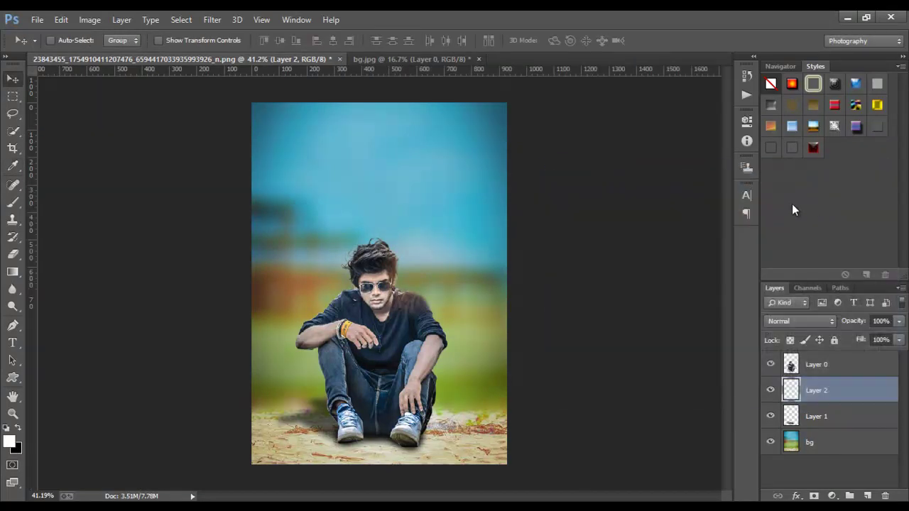
left_click(13, 202)
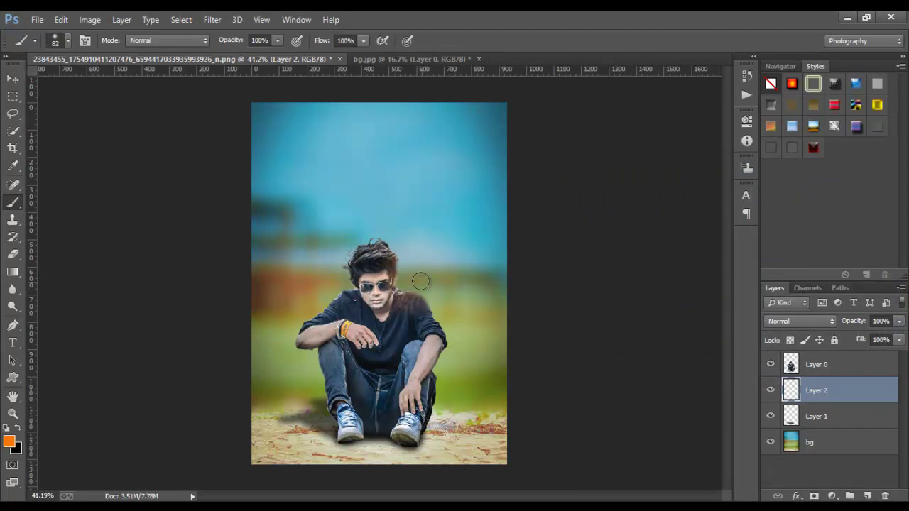
Stamp a 170 px soft orange dot above the man's head
right_click(394, 216)
left_click_drag(490, 247, 514, 248)
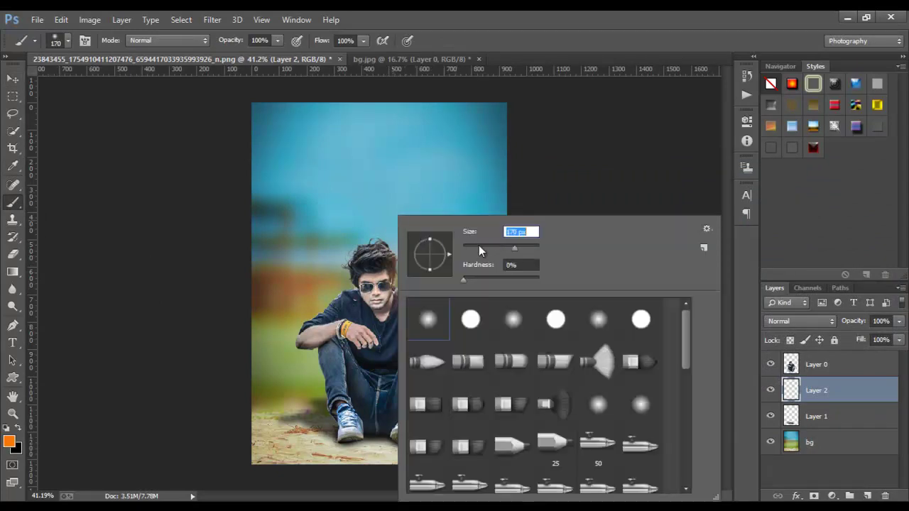
left_click(382, 221)
Enlarge the glow to about double, shift it left, and move Layer 2 above Layer 0
key("ctrl+t")
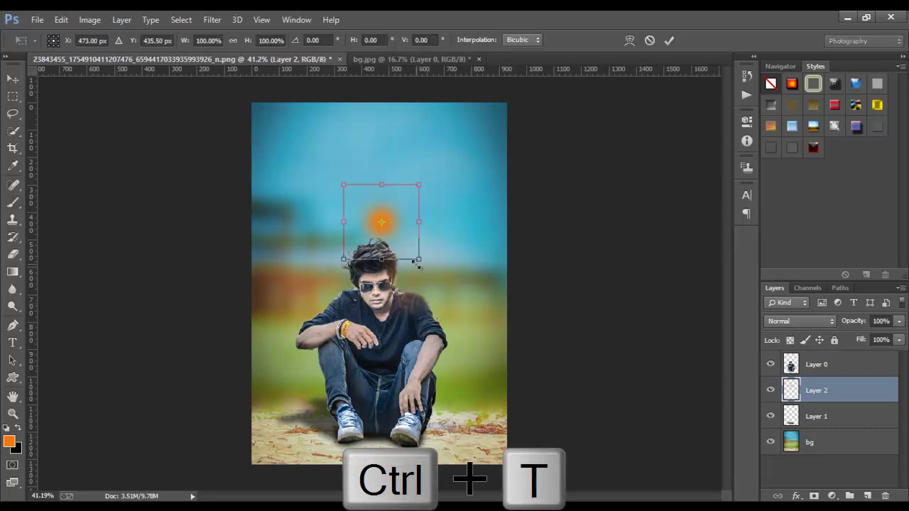
left_click_drag(418, 258, 517, 357)
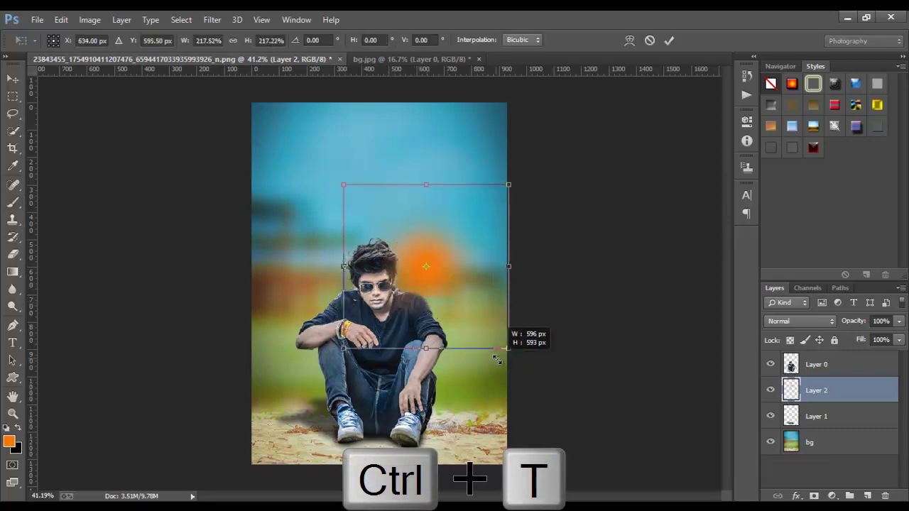
left_click_drag(455, 287, 439, 287)
key("Return")
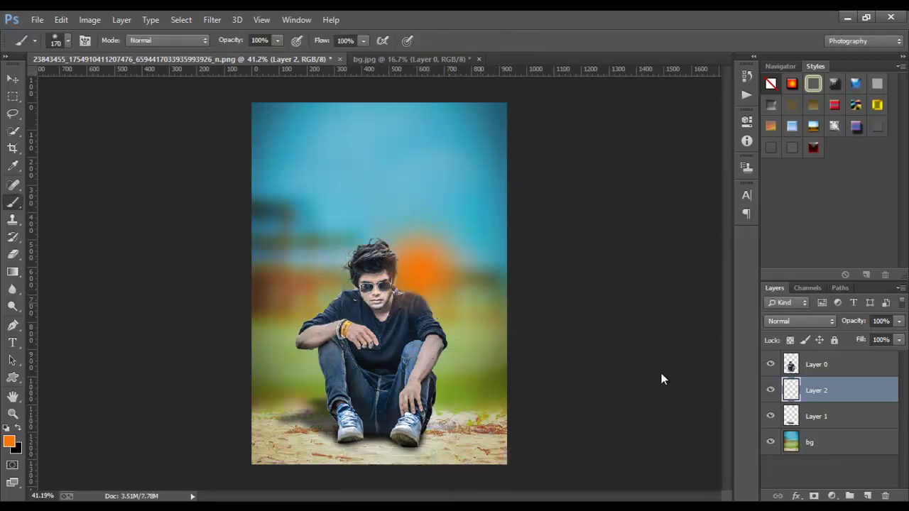
left_click_drag(870, 396, 841, 354)
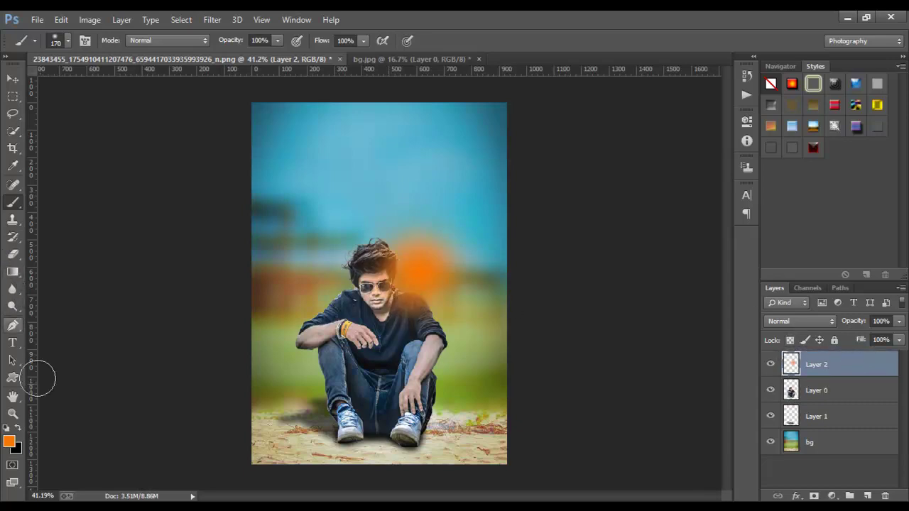
left_click(18, 428)
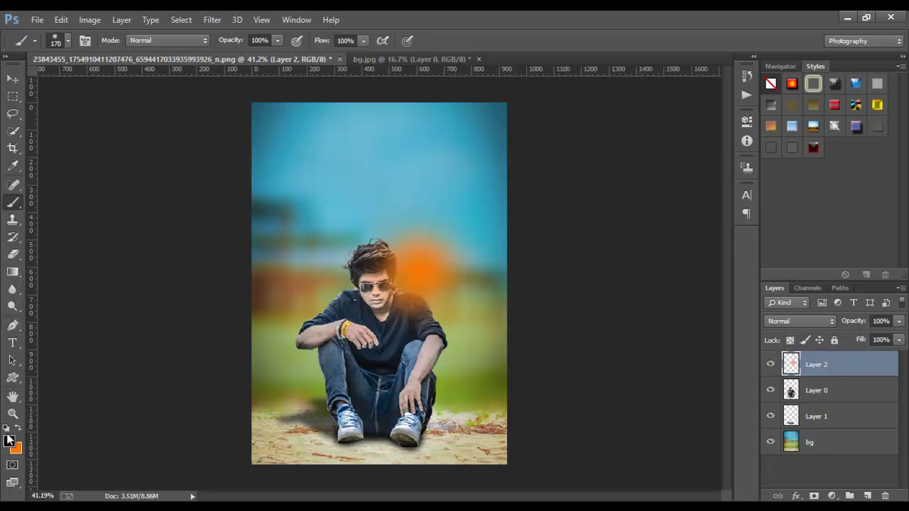
Paint an 85 px white core in the glow's centre and set Layer 2 to Screen
left_click(9, 442)
left_click(556, 209)
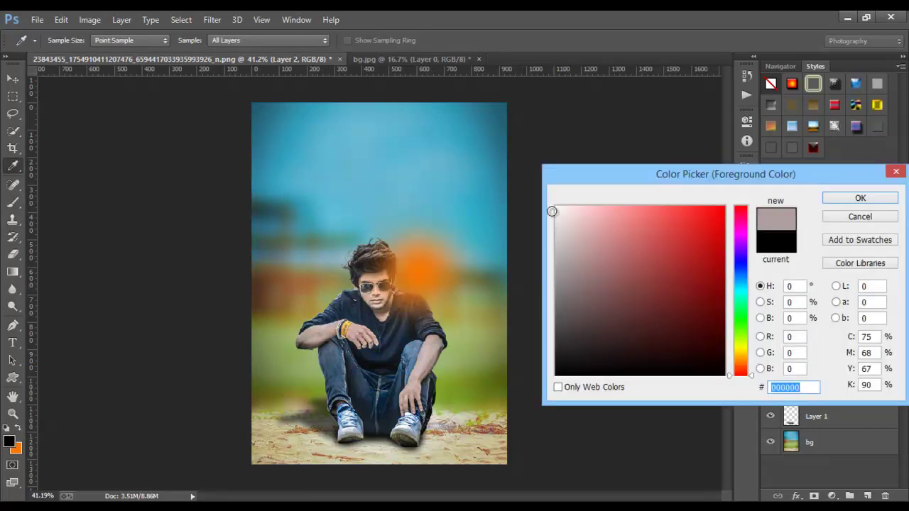
left_click(860, 198)
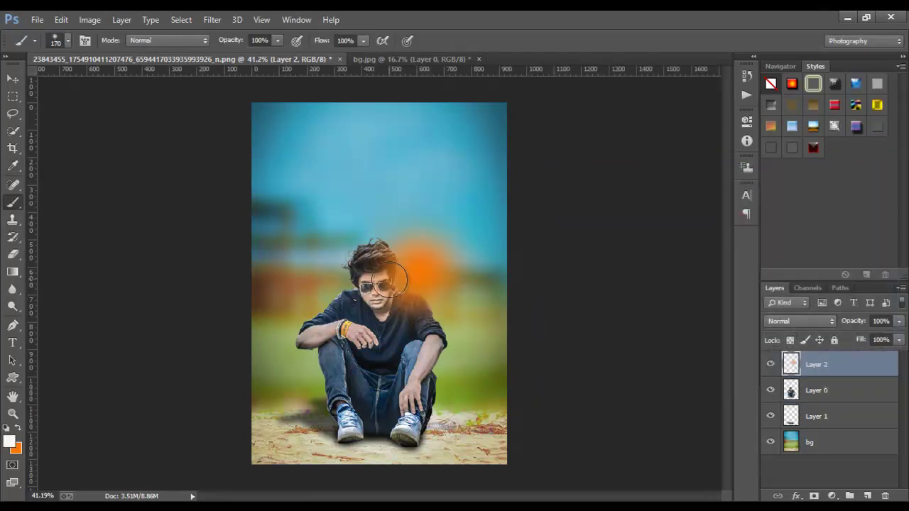
right_click(422, 273)
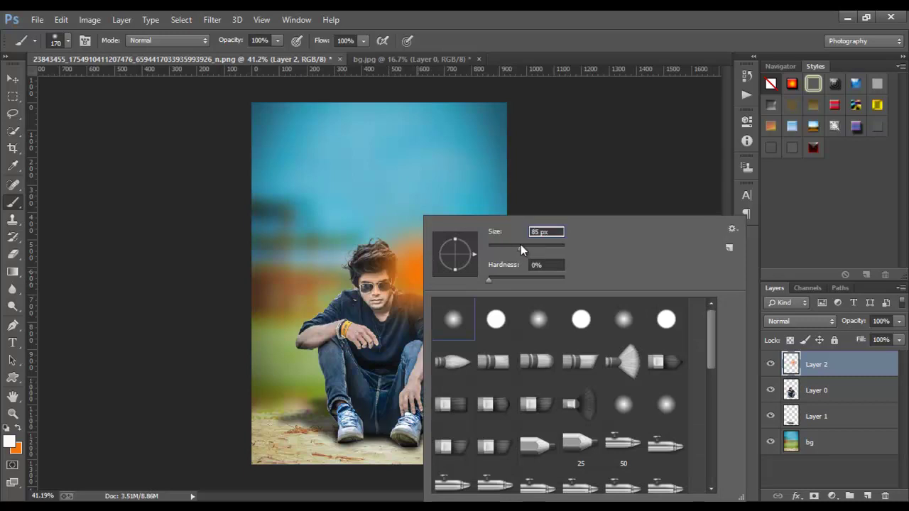
left_click(419, 269)
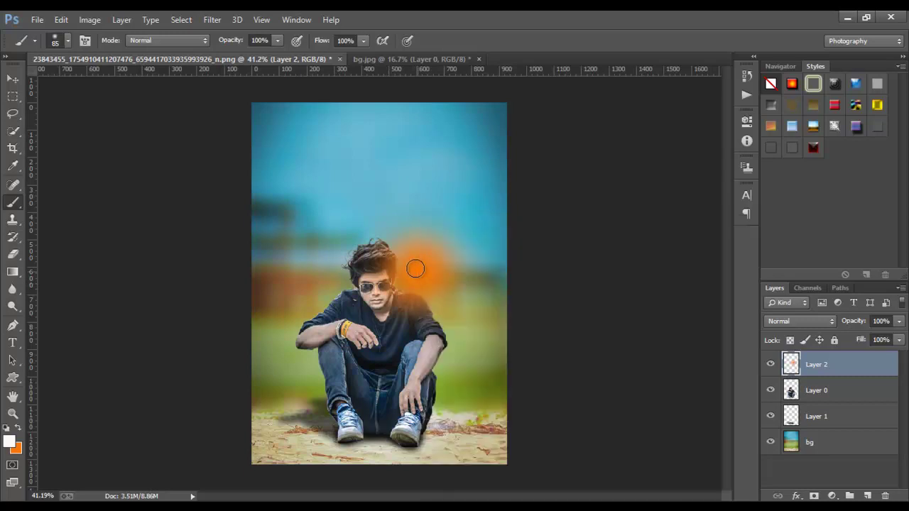
left_click(831, 323)
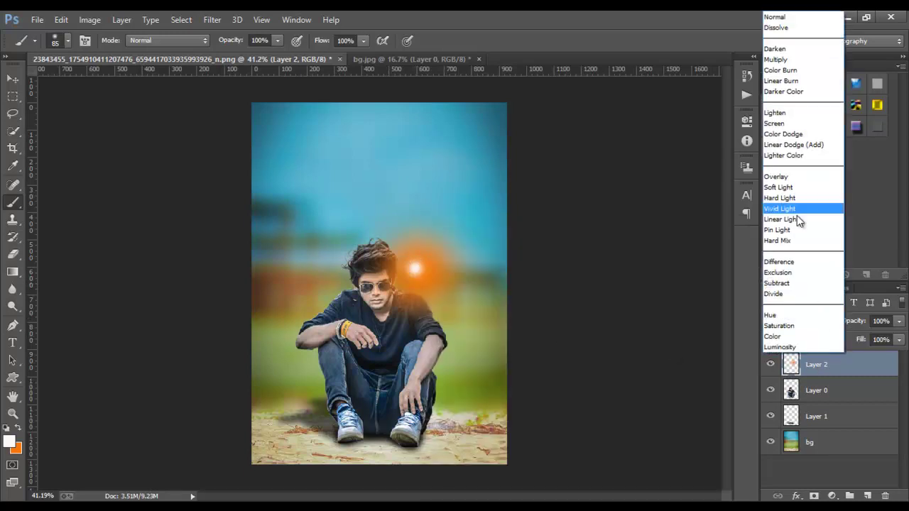
left_click(772, 128)
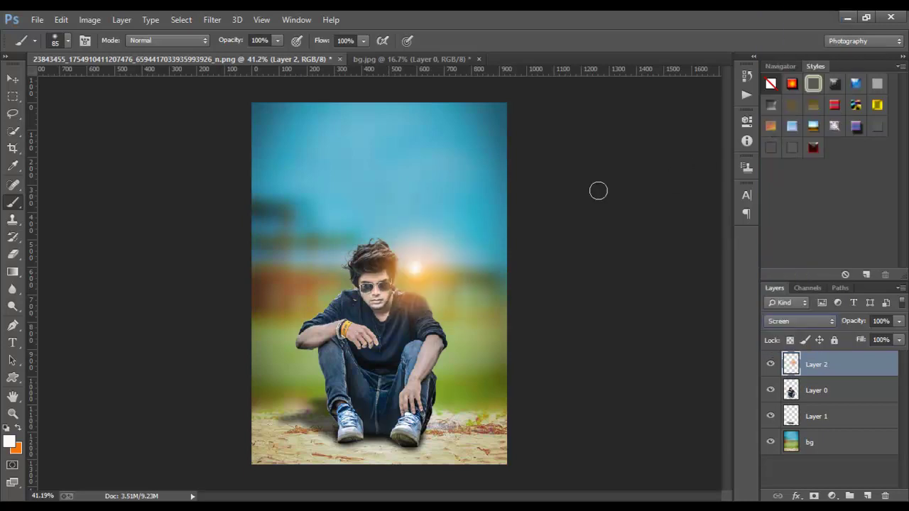
Enlarge the sun flare slightly and nudge it into position
left_click(12, 79)
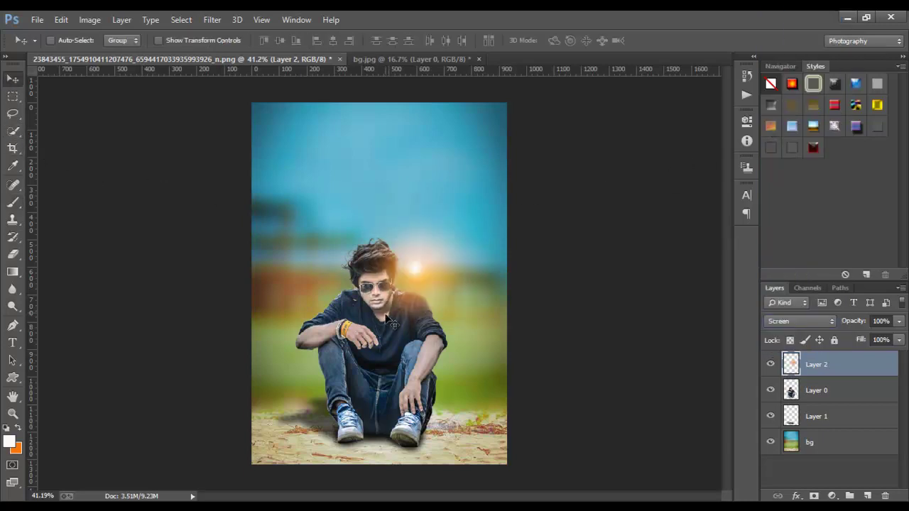
scroll(403, 288, "up", 2)
scroll(403, 288, "up", 1)
key("ctrl+t")
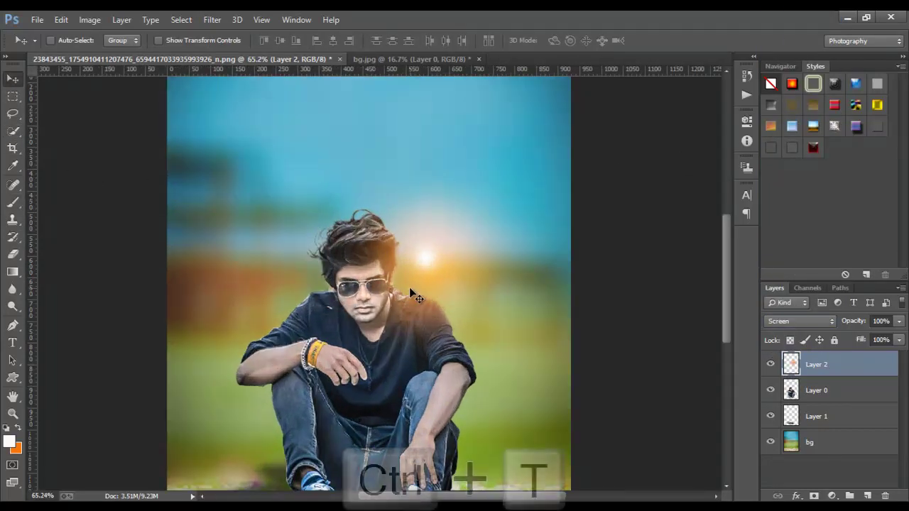
left_click_drag(294, 124, 281, 112)
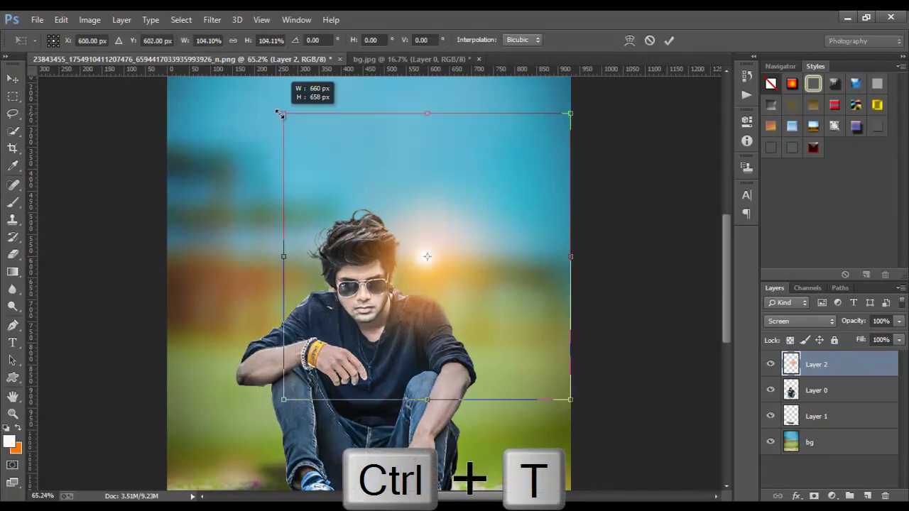
left_click_drag(377, 274, 387, 292)
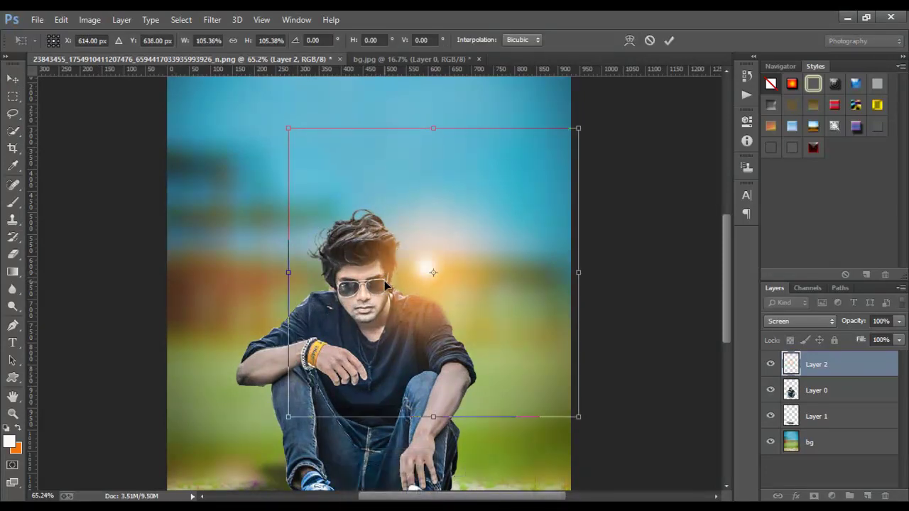
key("Return")
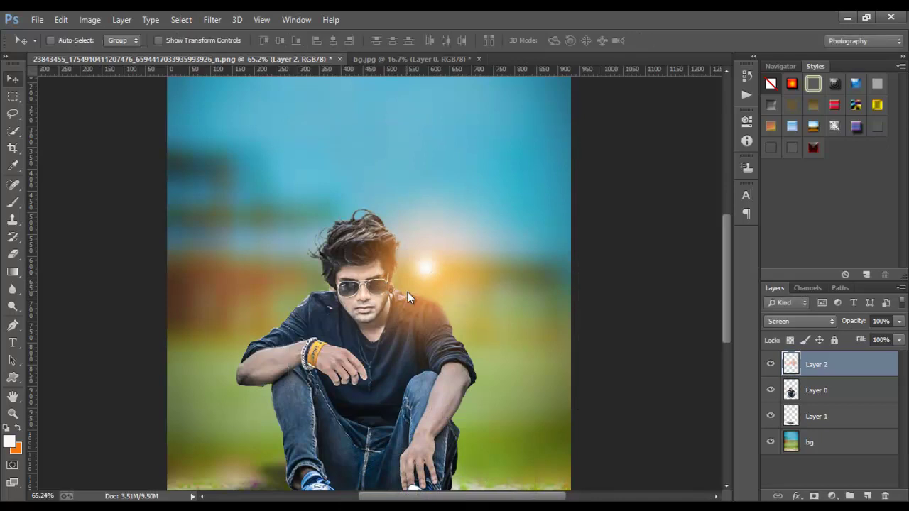
scroll(407, 291, "down", 1)
scroll(408, 292, "down", 1)
In Camera Raw on Layer 0, raise clarity, vibrance and shadows and lower highlights
left_click(827, 390)
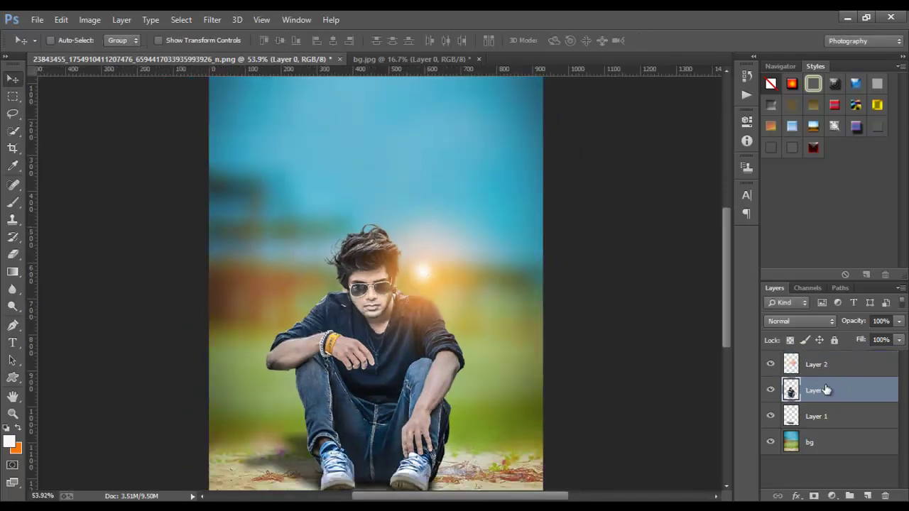
left_click(769, 364)
left_click(770, 365)
left_click(211, 20)
left_click(238, 98)
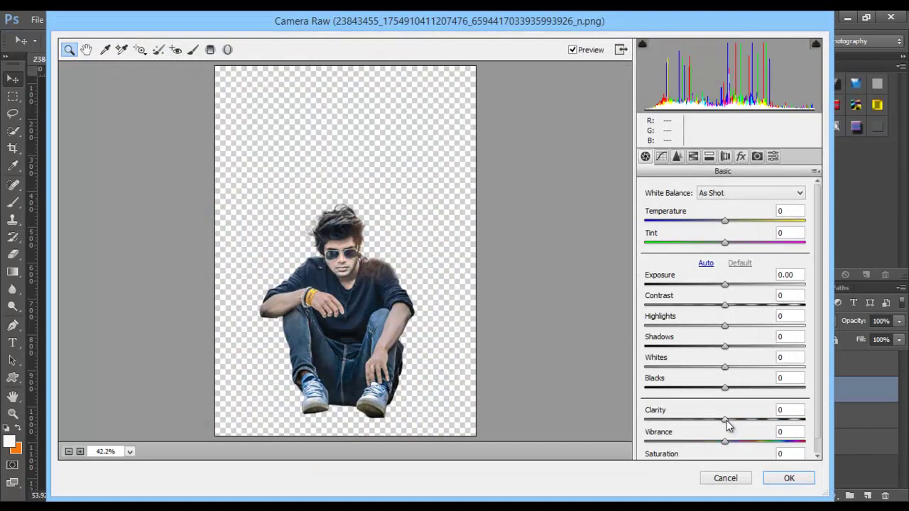
mouse_move(724, 420)
left_mouse_down()
mouse_move(786, 424)
mouse_move(743, 419)
mouse_move(749, 442)
left_mouse_up()
left_click_drag(726, 388, 735, 388)
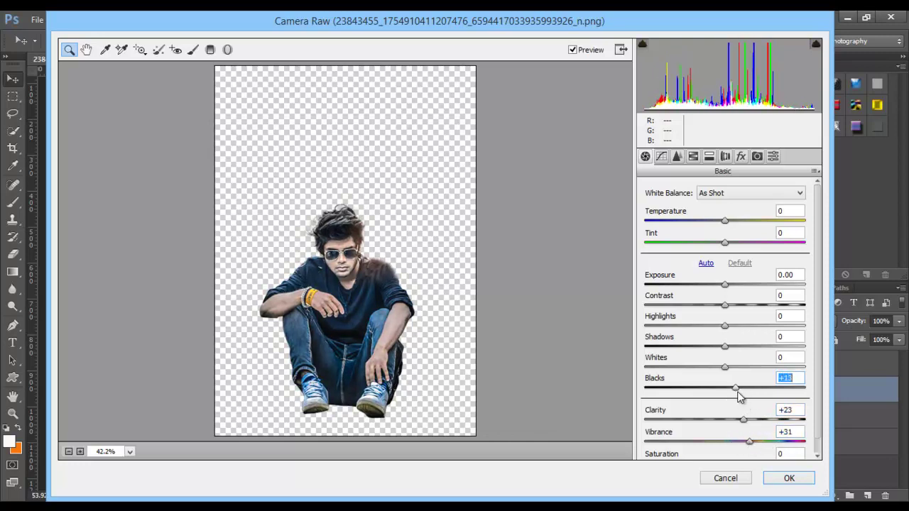
mouse_move(724, 347)
left_mouse_down()
mouse_move(736, 348)
mouse_move(710, 366)
left_mouse_up()
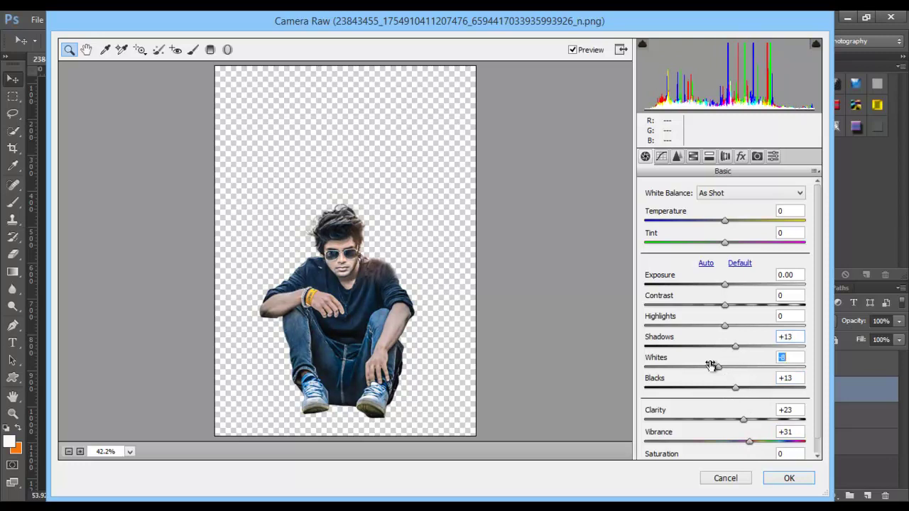
left_click_drag(717, 325, 711, 324)
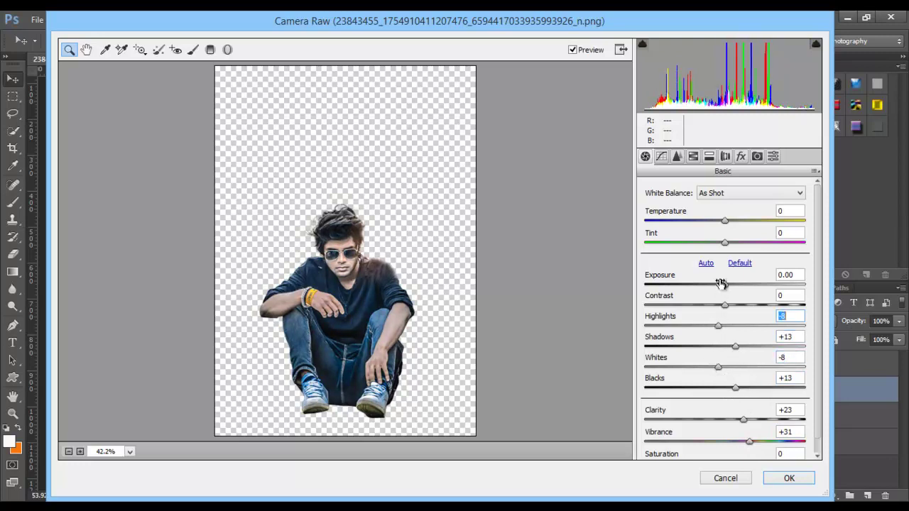
Set HSL Oranges luminance +19, Oranges saturation +23, Blues saturation +39, and apply
left_click(693, 157)
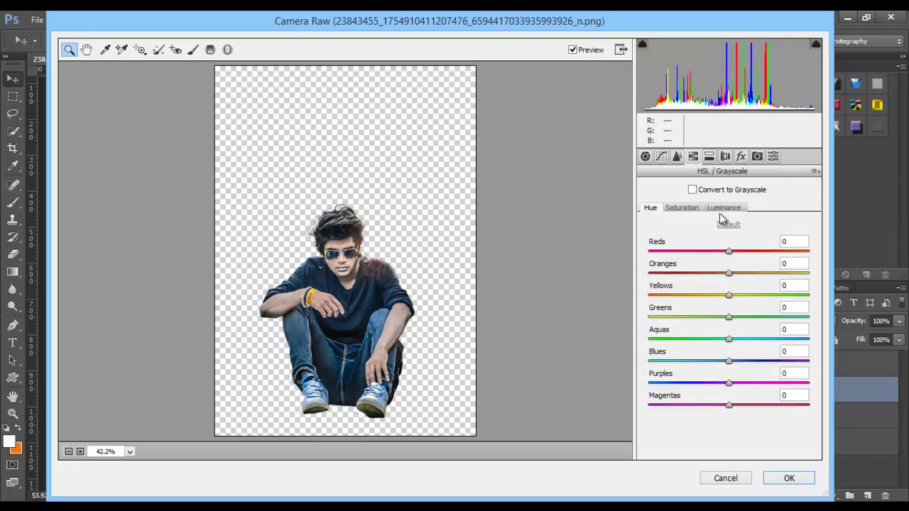
left_click(723, 207)
left_click_drag(729, 274, 755, 277)
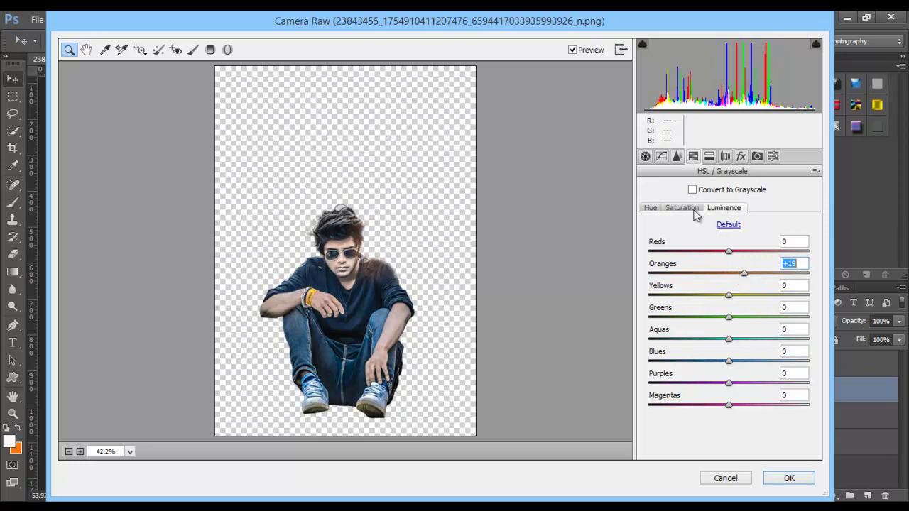
left_click(695, 211)
mouse_move(729, 274)
left_mouse_down()
mouse_move(765, 274)
mouse_move(752, 274)
left_mouse_up()
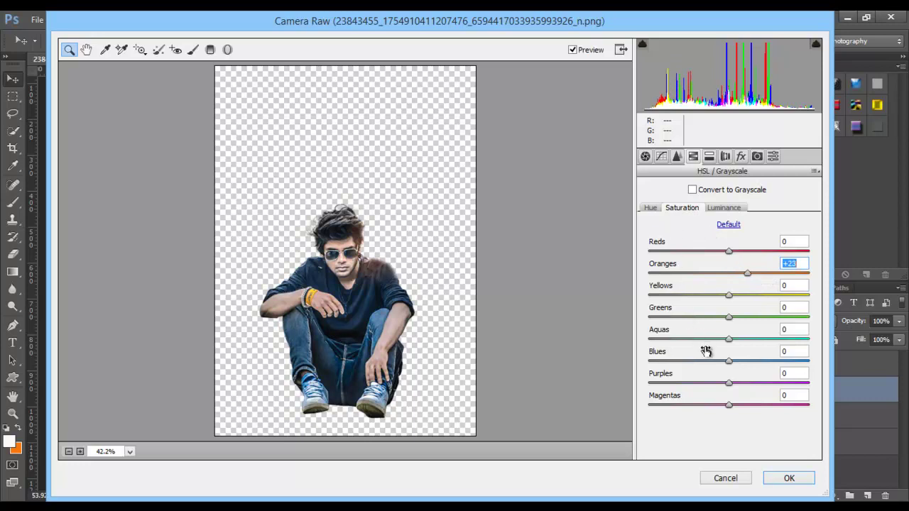
mouse_move(729, 361)
left_mouse_down()
mouse_move(792, 361)
mouse_move(761, 363)
left_mouse_up()
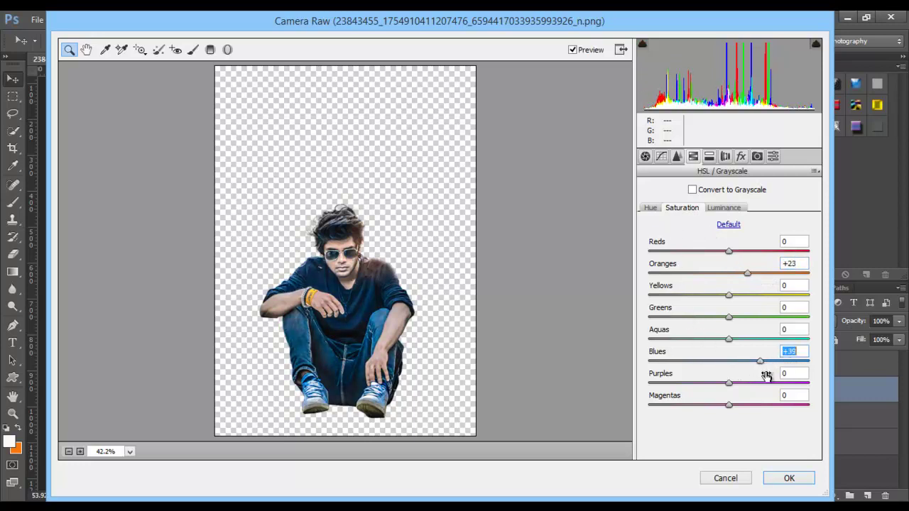
left_click(787, 479)
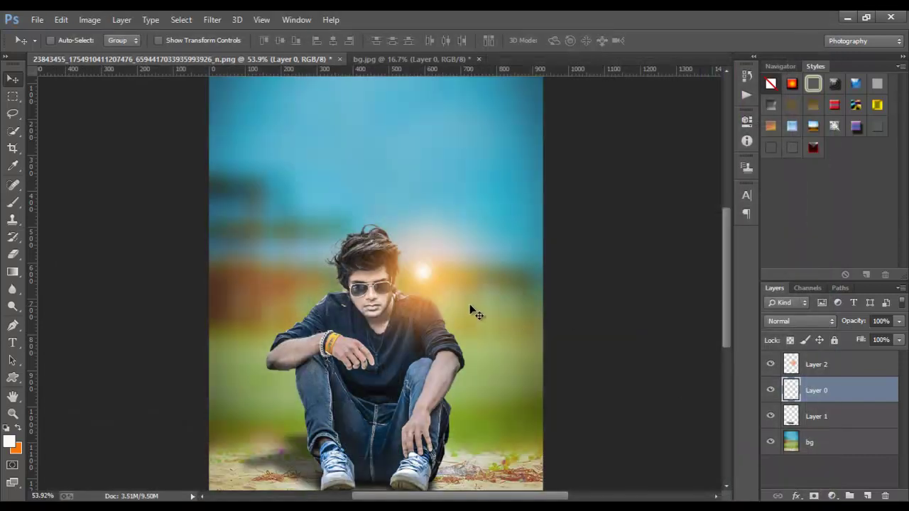
Zoom in on the sunglasses and back out to inspect the composite
scroll(446, 279, "down", 2)
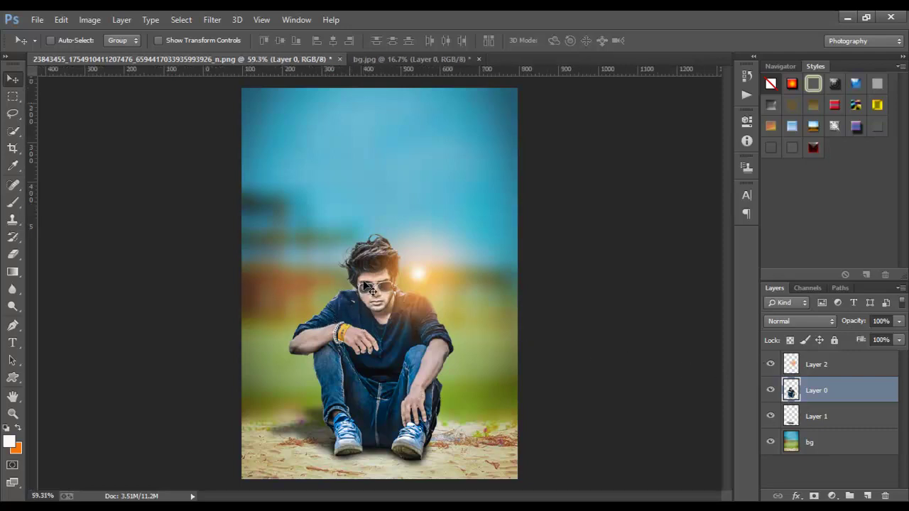
scroll(366, 289, "up", 5)
scroll(367, 291, "down", 1)
scroll(369, 292, "down", 1)
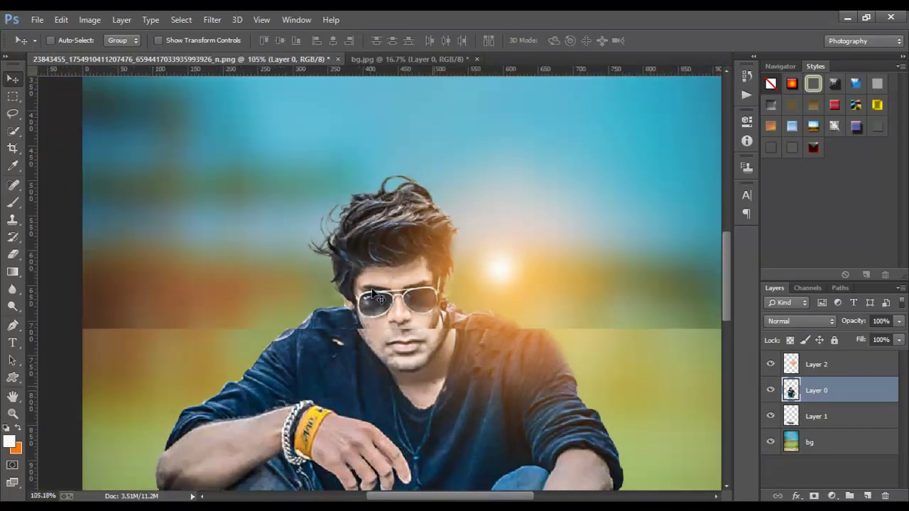
scroll(371, 292, "down", 1)
scroll(375, 292, "down", 1)
scroll(378, 296, "down", 1)
scroll(391, 297, "down", 1)
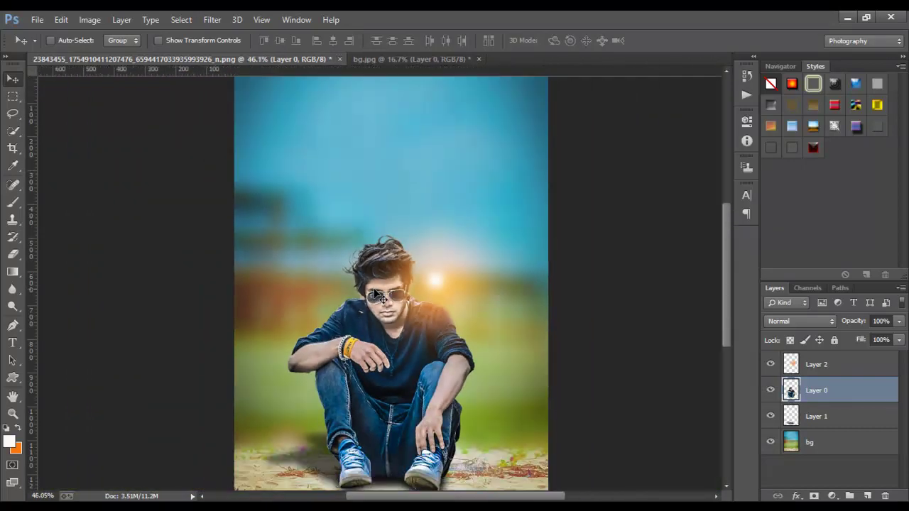
scroll(405, 298, "down", 2)
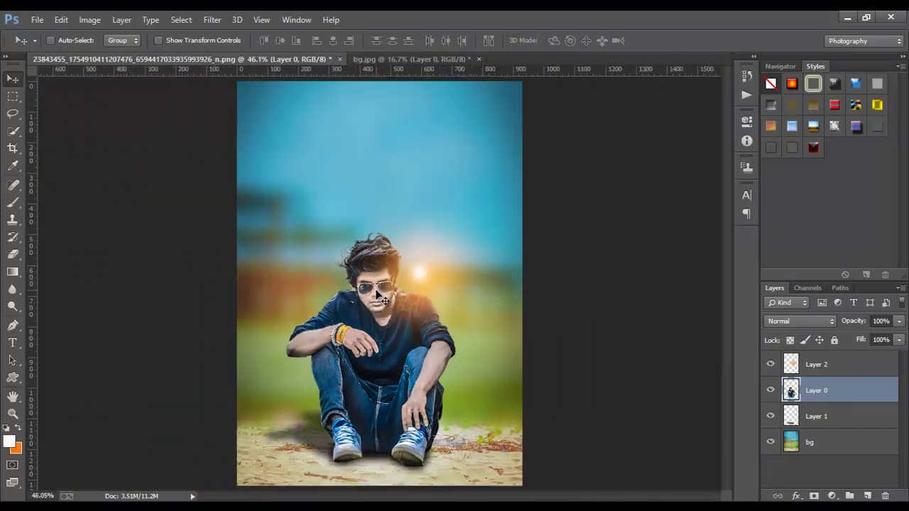
Flatten the image, convert the background to Layer 0, and duplicate it
right_click(815, 397)
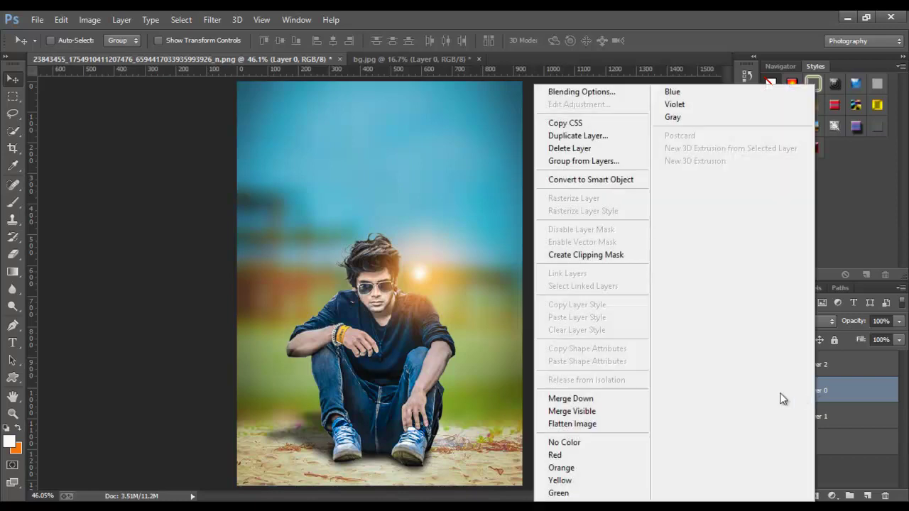
left_click(645, 425)
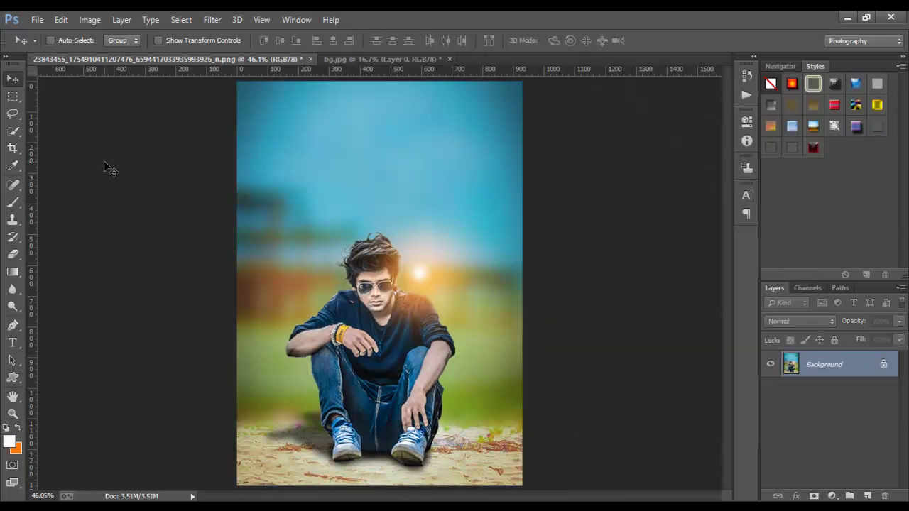
double_click(887, 365)
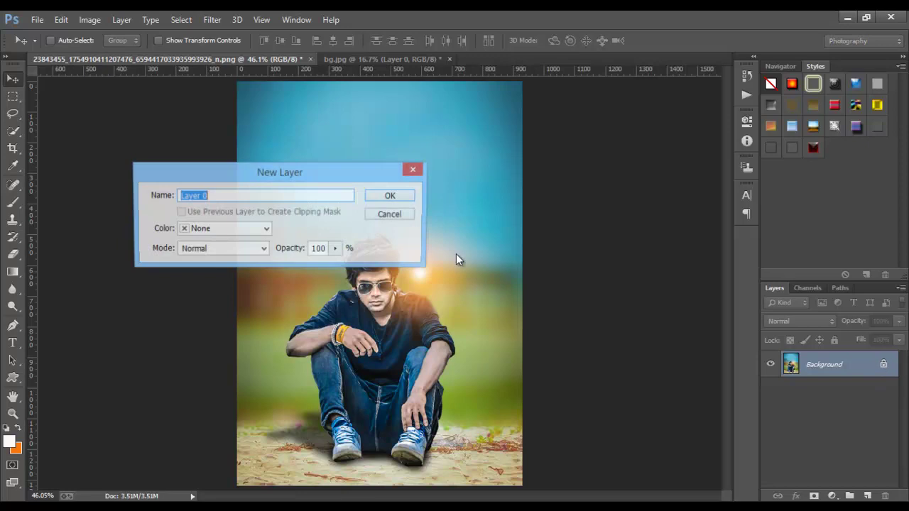
left_click(395, 196)
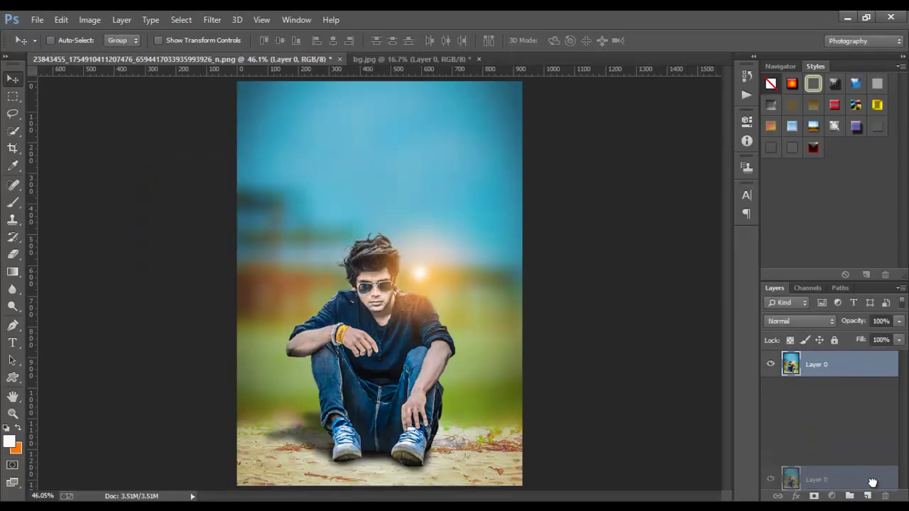
left_click_drag(859, 375, 867, 495)
scroll(346, 256, "down", 1, "alt")
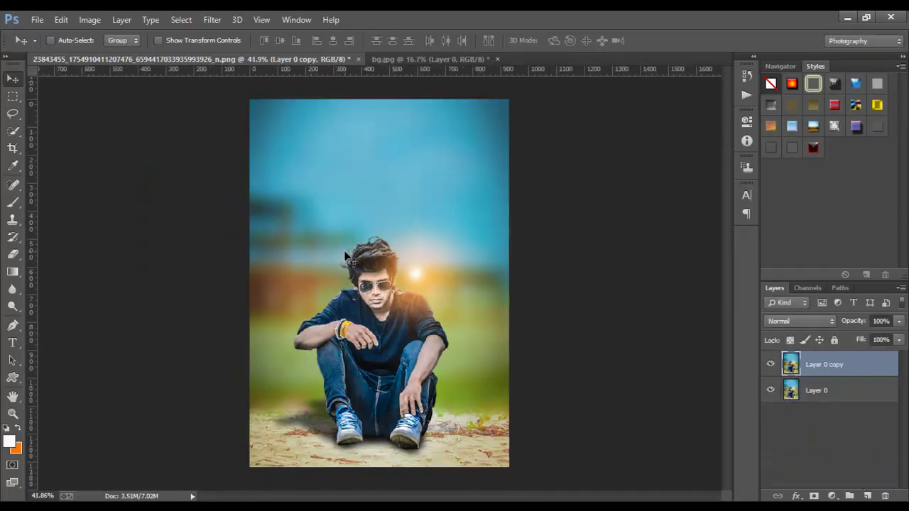
In Camera Raw, add clarity, lift the blacks and slightly reduce highlights on the copy
left_click(211, 19)
left_click(230, 96)
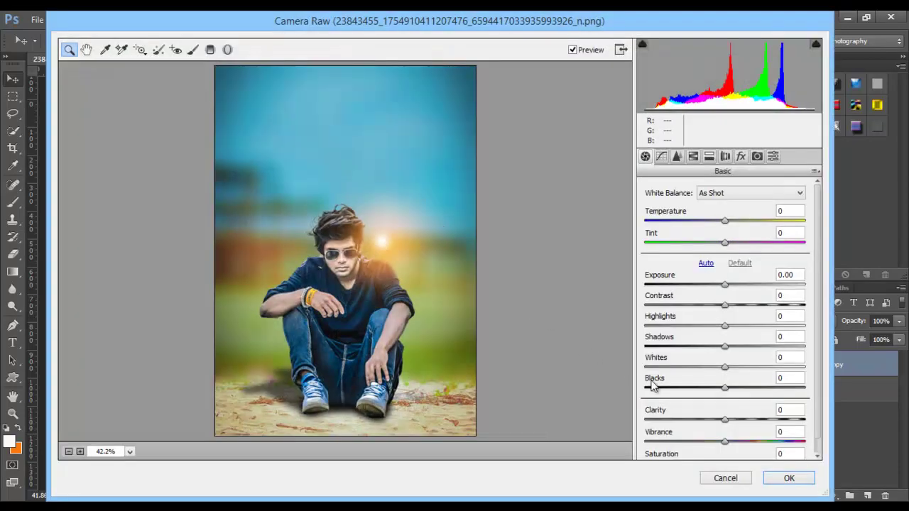
mouse_move(724, 419)
left_mouse_down()
mouse_move(766, 421)
mouse_move(743, 424)
left_mouse_up()
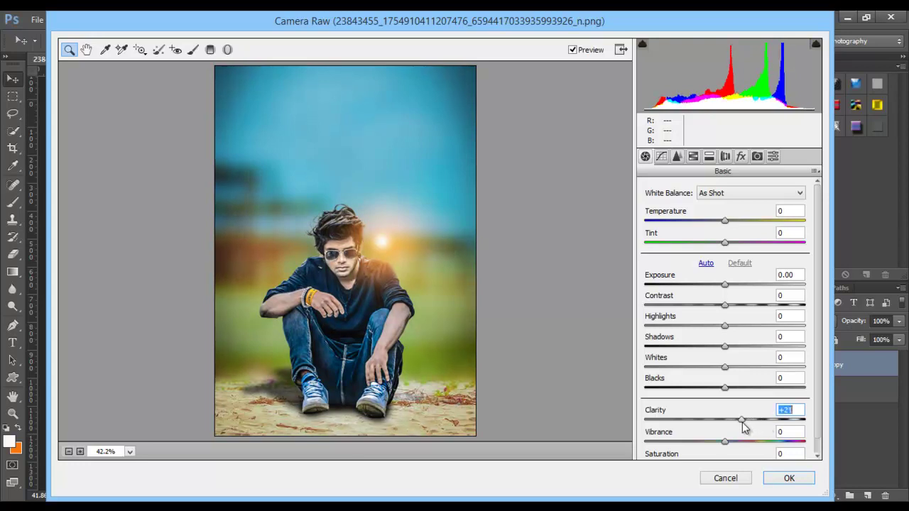
mouse_move(726, 387)
left_mouse_down()
mouse_move(738, 394)
mouse_move(739, 366)
left_mouse_up()
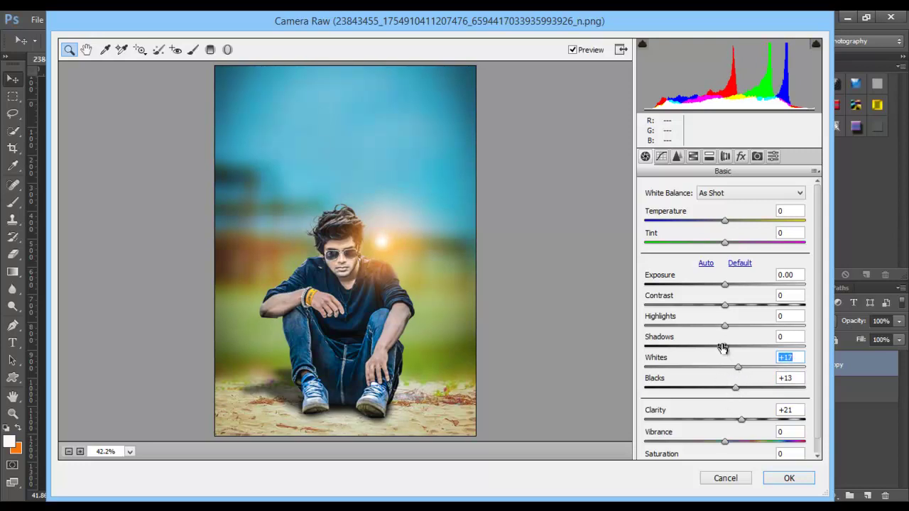
left_click_drag(724, 327, 720, 328)
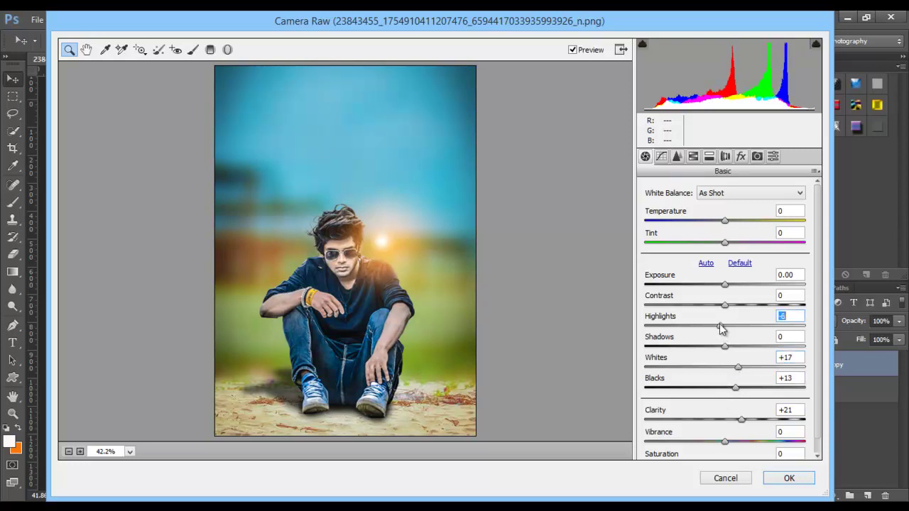
Slightly brighten and saturate the oranges, add a -23 vignette, and apply
left_click(694, 156)
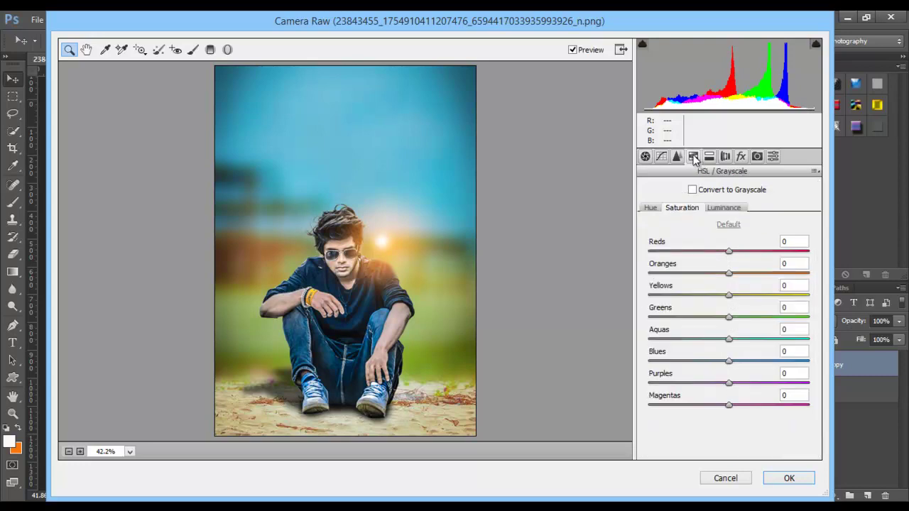
left_click(724, 207)
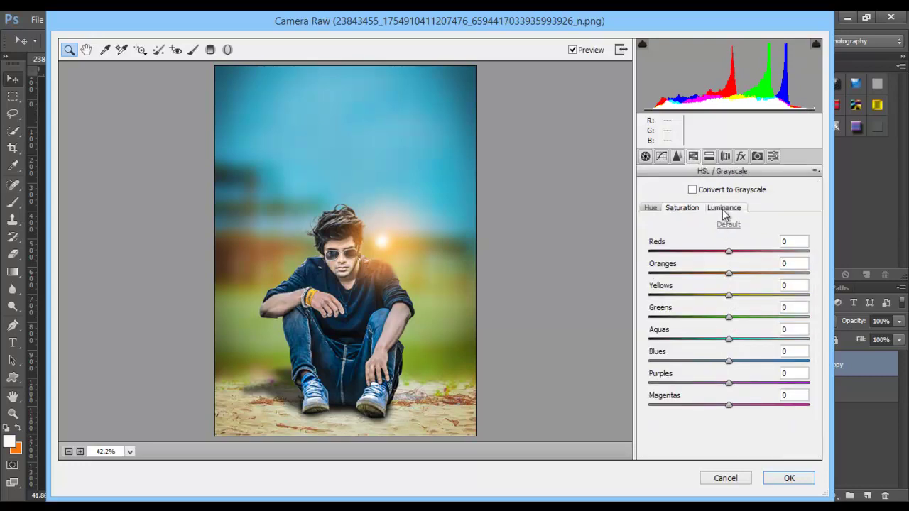
left_click_drag(730, 276, 740, 284)
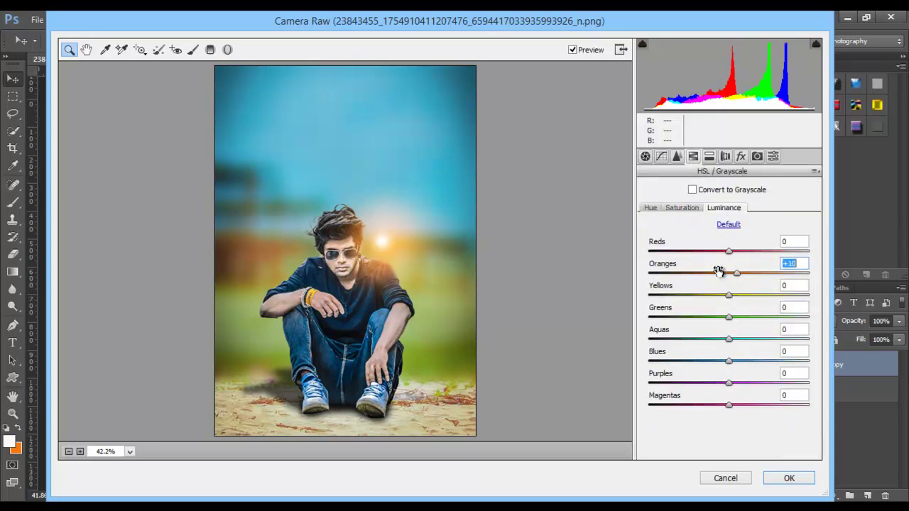
left_click(682, 208)
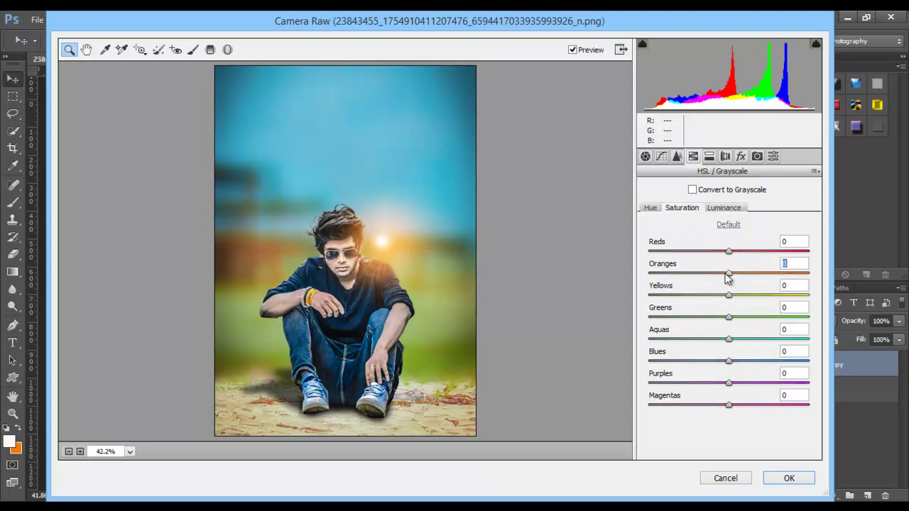
left_click_drag(729, 274, 735, 277)
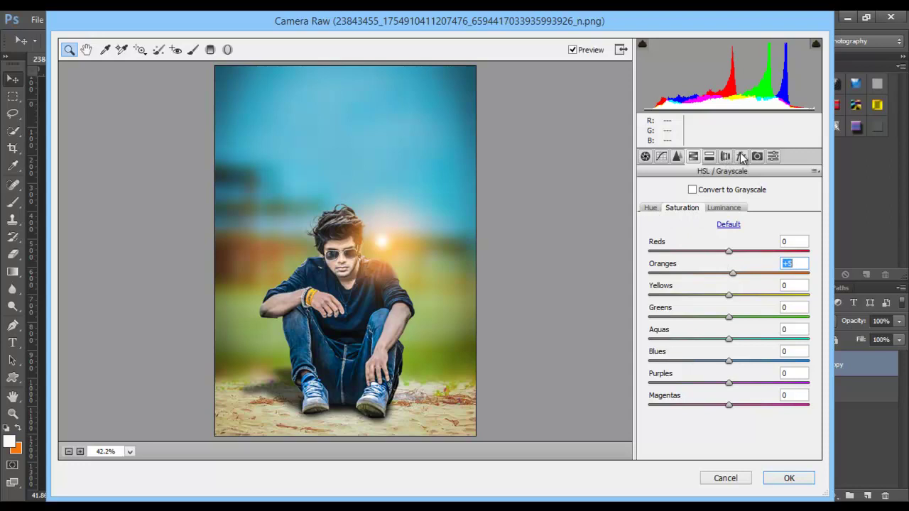
left_click(741, 157)
mouse_move(732, 331)
left_mouse_down()
mouse_move(716, 327)
mouse_move(760, 350)
left_mouse_up()
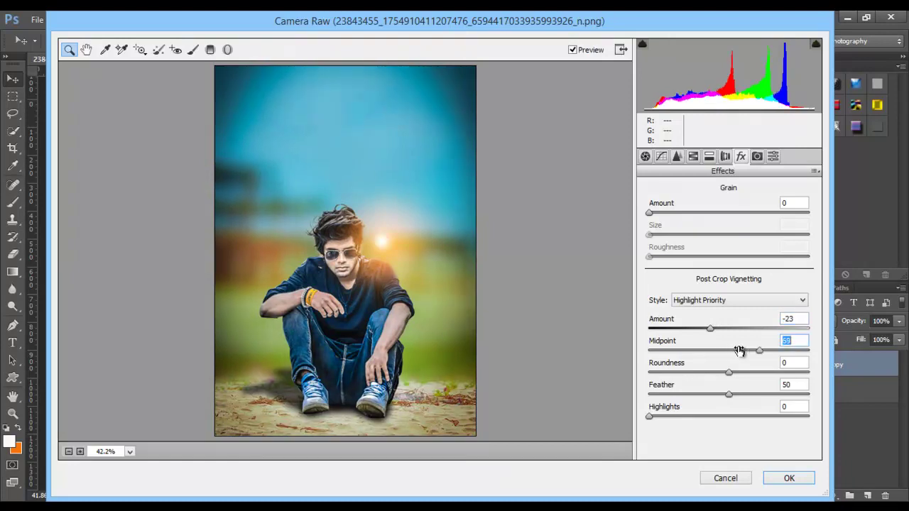
left_click(785, 478)
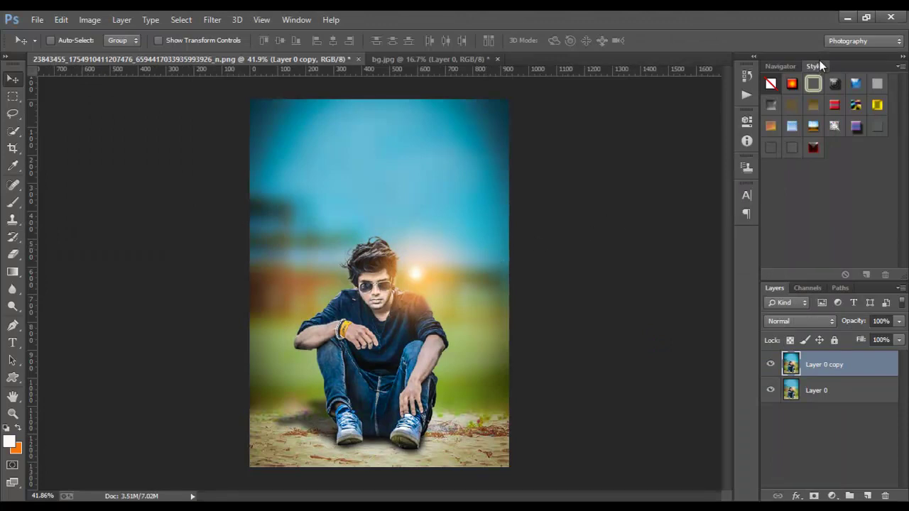
Merge Layer 0 copy down into Layer 0
right_click(813, 369)
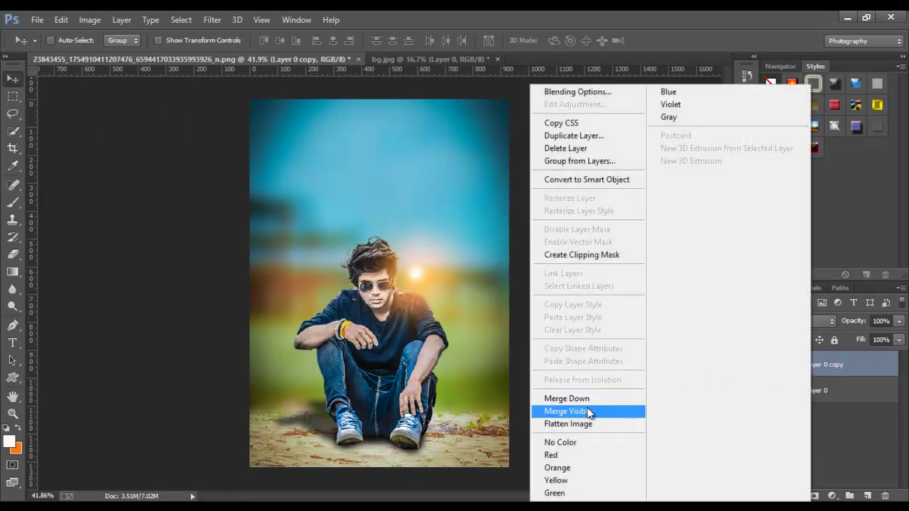
left_click(816, 370)
right_click(831, 365)
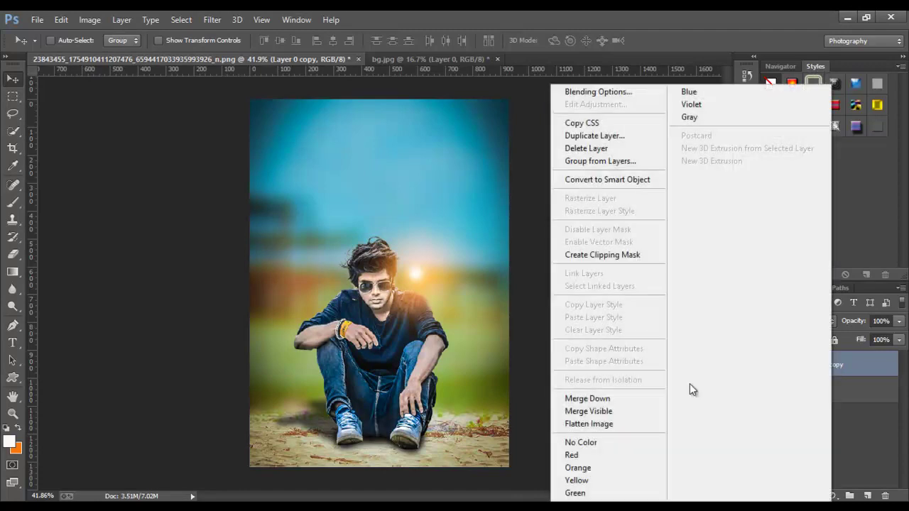
left_click(602, 398)
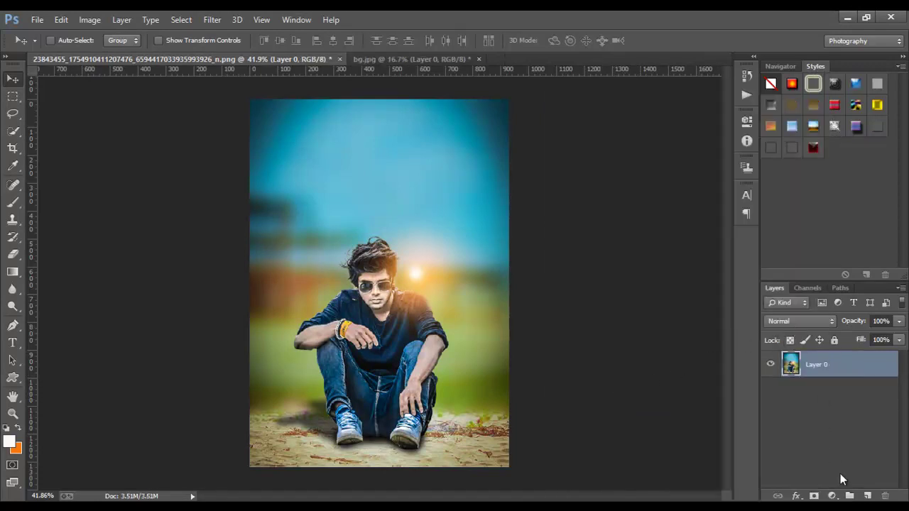
Add a Color Lookup adjustment layer using the DropBlues.3DL LUT
left_click(832, 496)
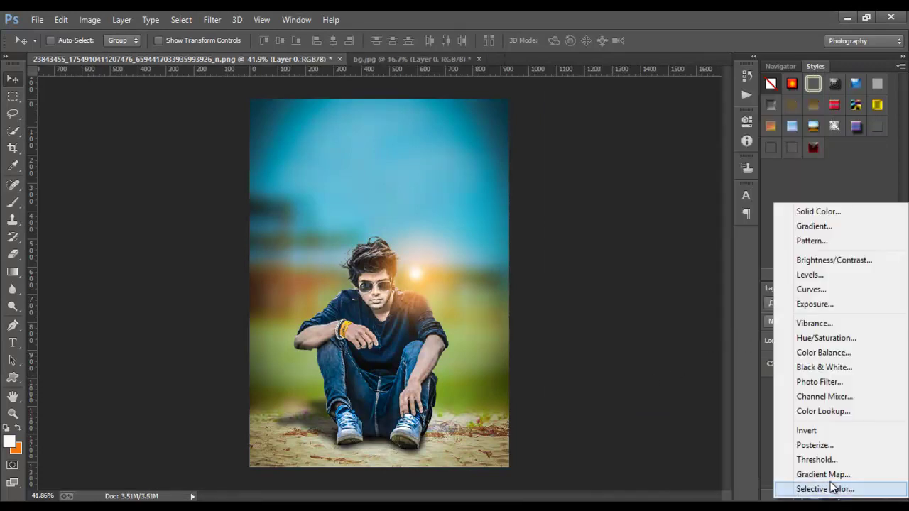
left_click(813, 414)
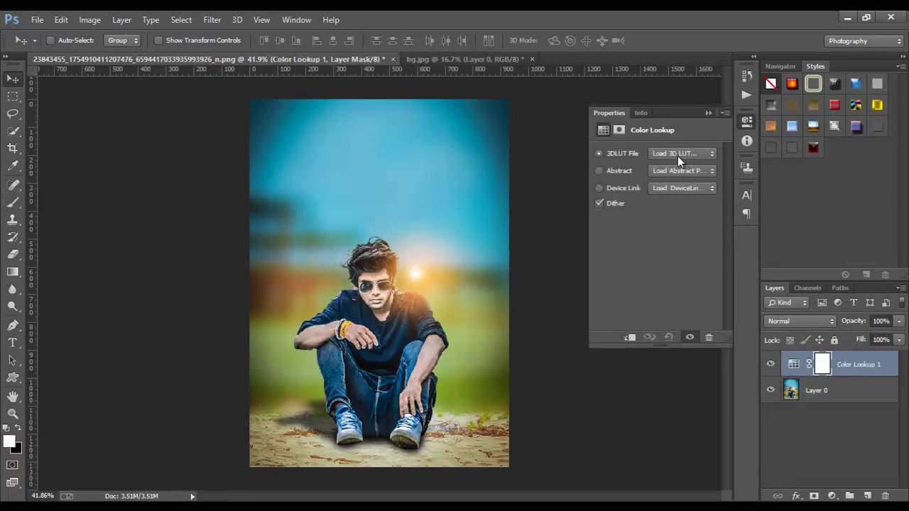
left_click(678, 154)
left_click(672, 208)
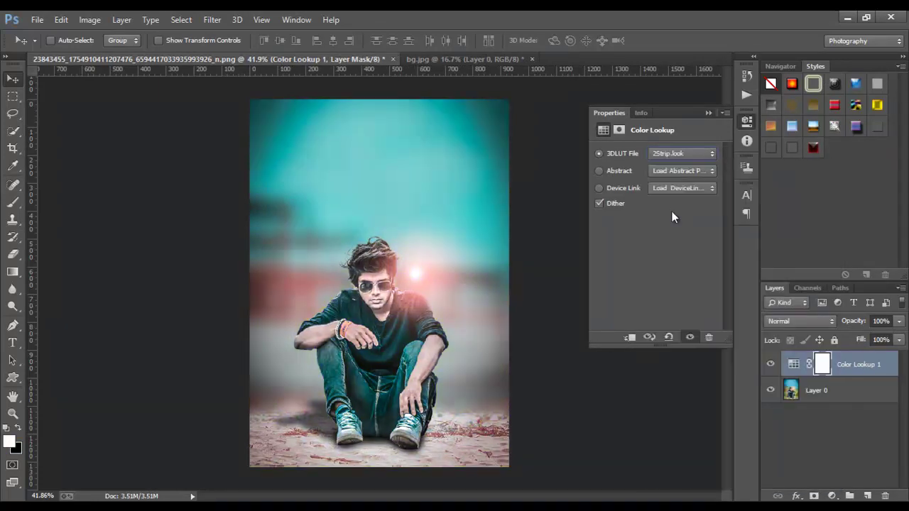
key("Down")
key("Down")
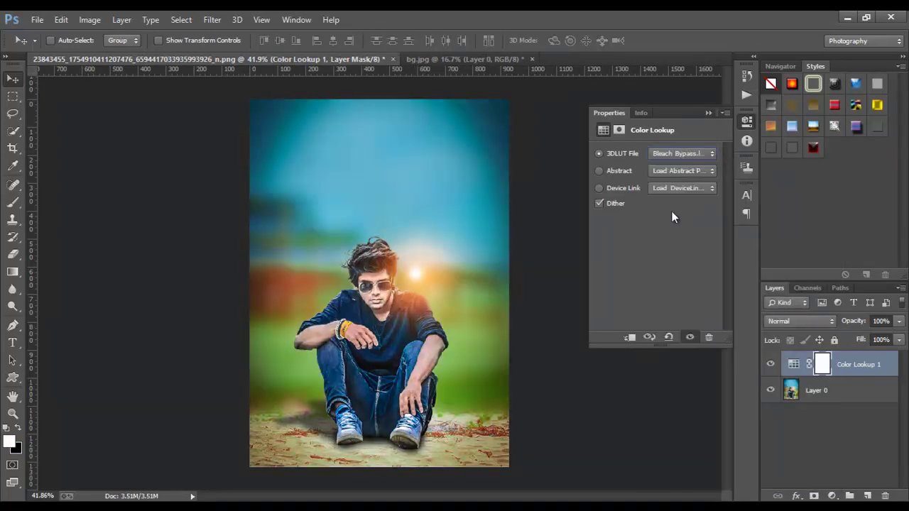
key("Down")
key("Down")
key("Down")
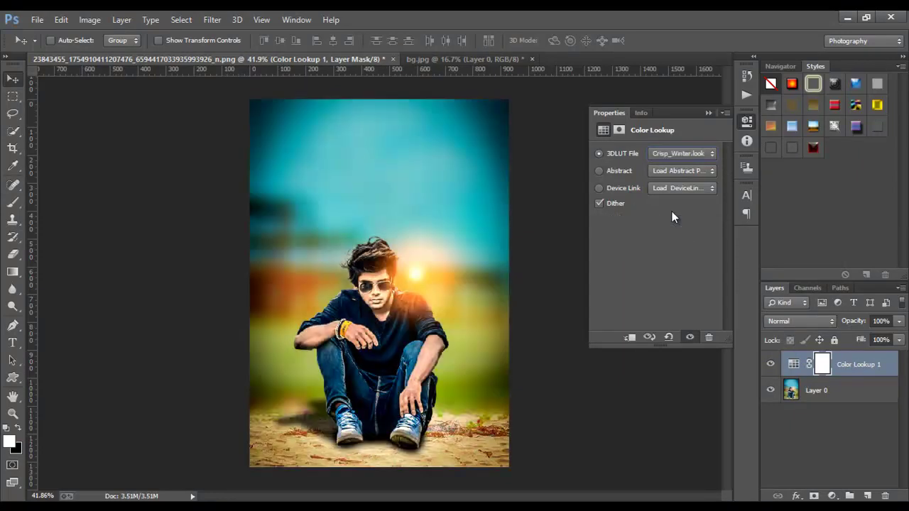
key("Down")
key("Down")
key("Up")
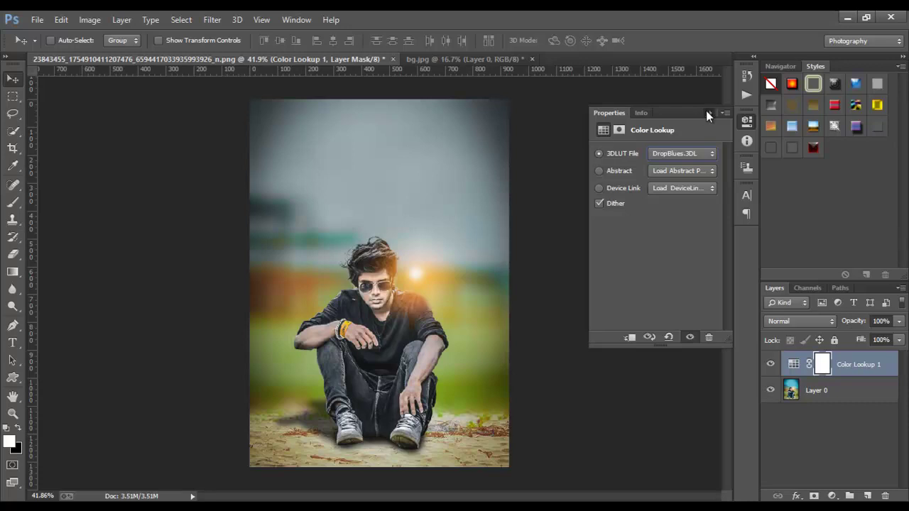
left_click(708, 112)
Reduce the Color Lookup layer's opacity to 31%
left_click_drag(855, 321, 838, 325)
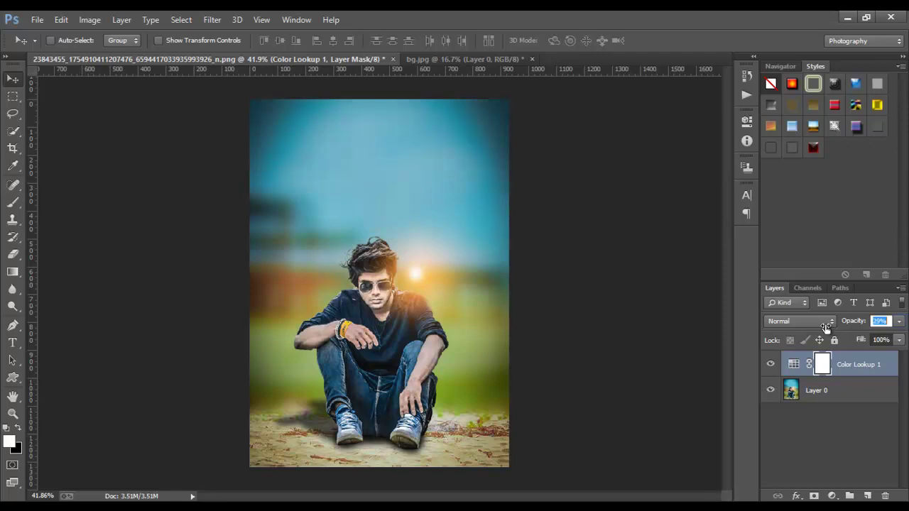
left_click_drag(826, 326, 835, 329)
left_click_drag(830, 327, 824, 328)
right_click(853, 364)
Merge the colour lookup into Layer 0, duplicate it, and apply GREYCstoration smoothing (strength 111)
left_click(679, 400)
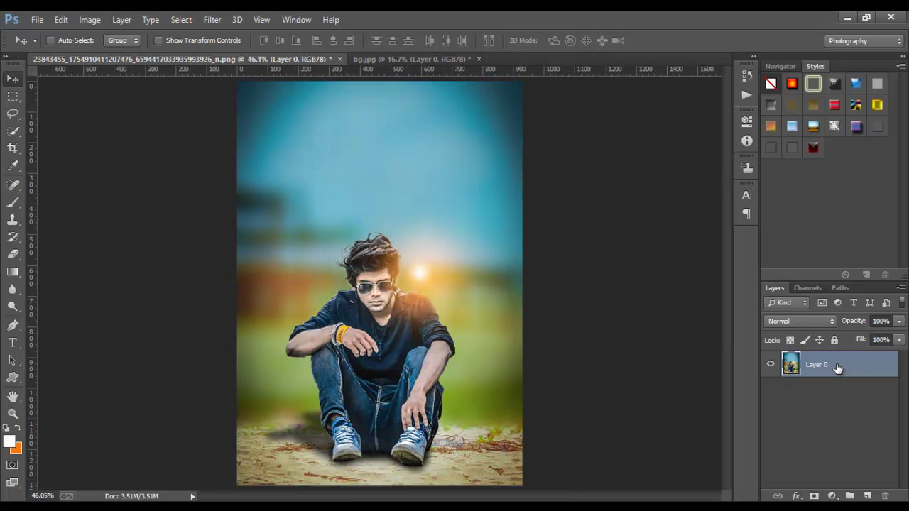
left_click_drag(838, 367, 867, 495)
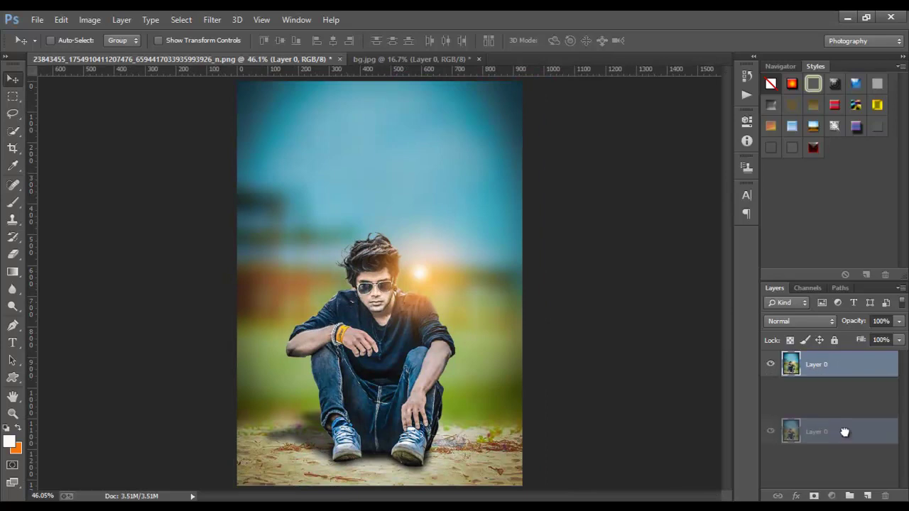
left_click(211, 19)
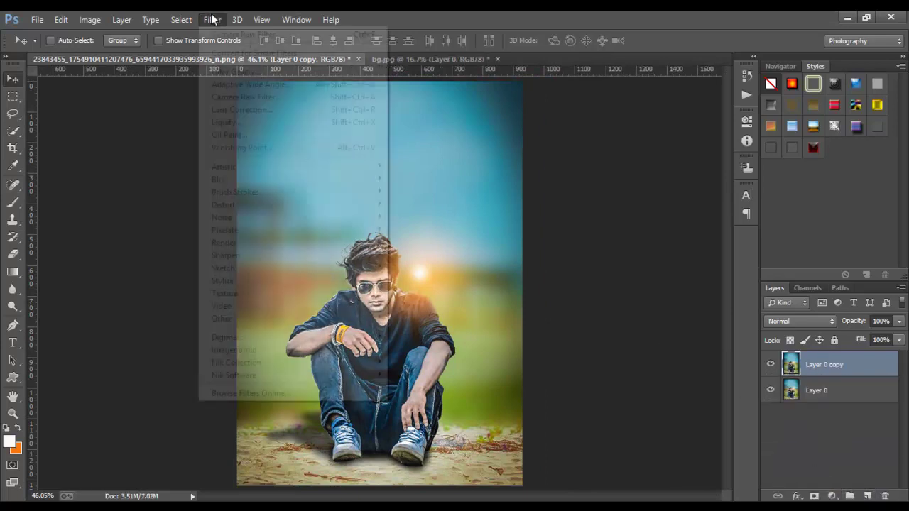
mouse_move(223, 218)
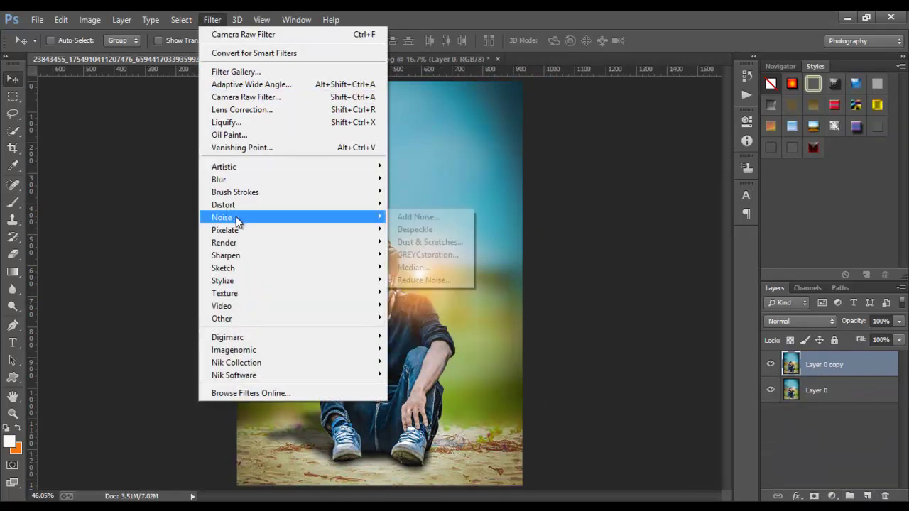
left_click(435, 251)
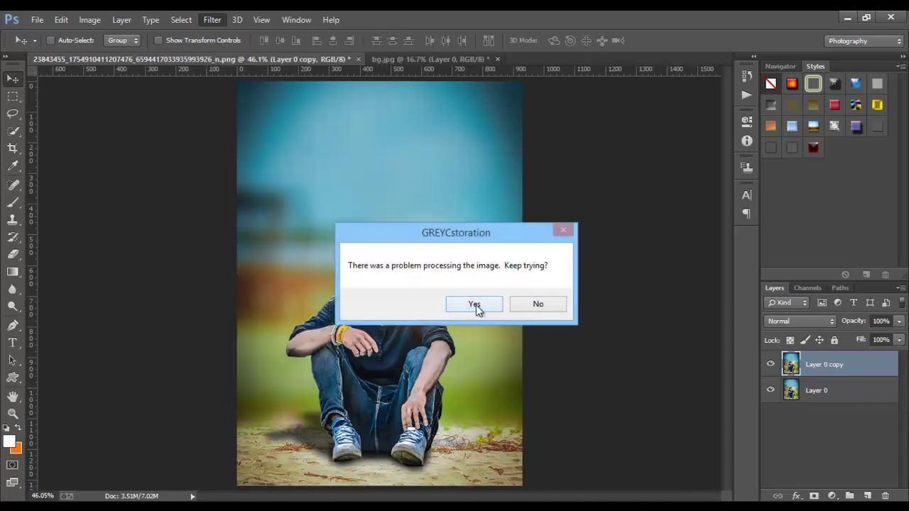
left_click(476, 306)
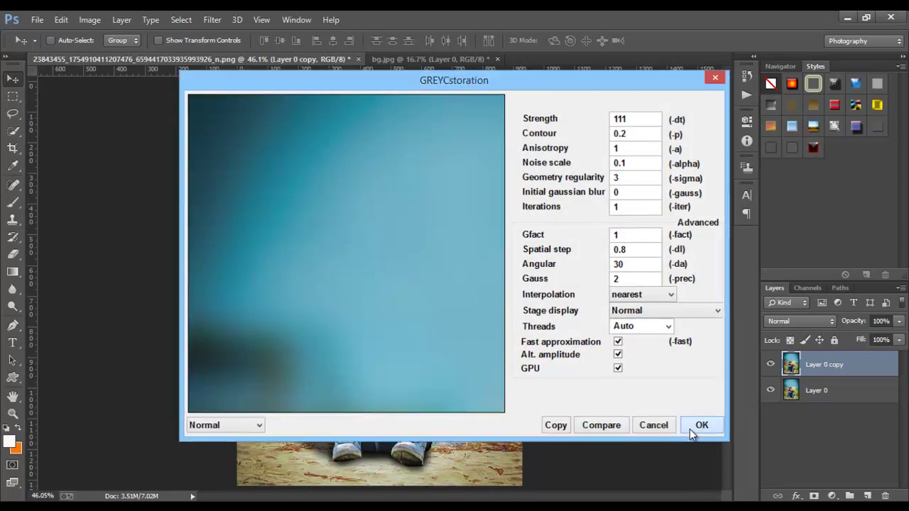
left_click(692, 429)
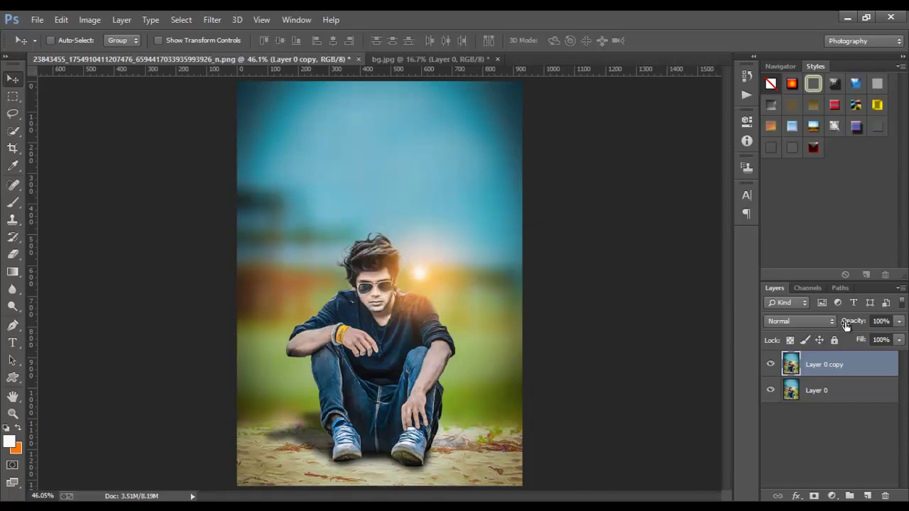
Lower the smoothed copy's opacity and set up a soft 73 px Eraser at low opacity
mouse_move(836, 322)
left_mouse_down()
mouse_move(823, 325)
mouse_move(834, 326)
left_mouse_up()
left_click(13, 255)
left_click_drag(175, 41, 133, 48)
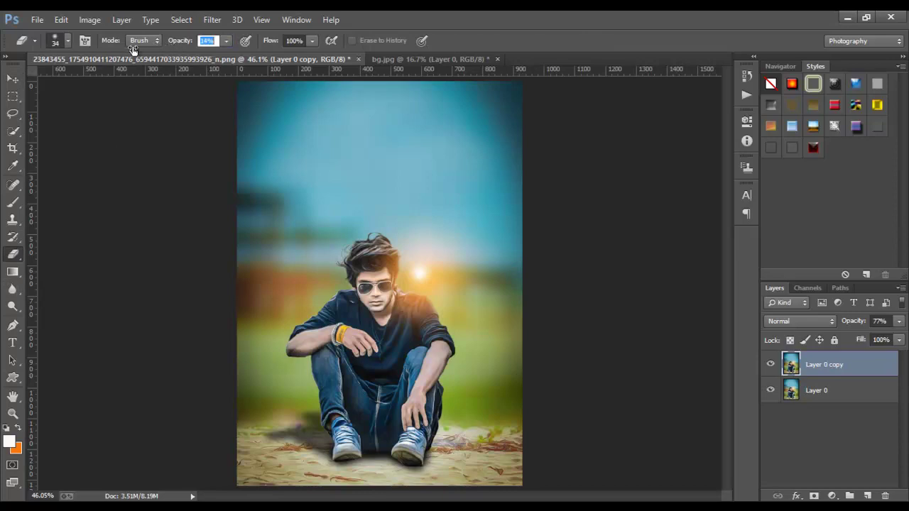
right_click(346, 248)
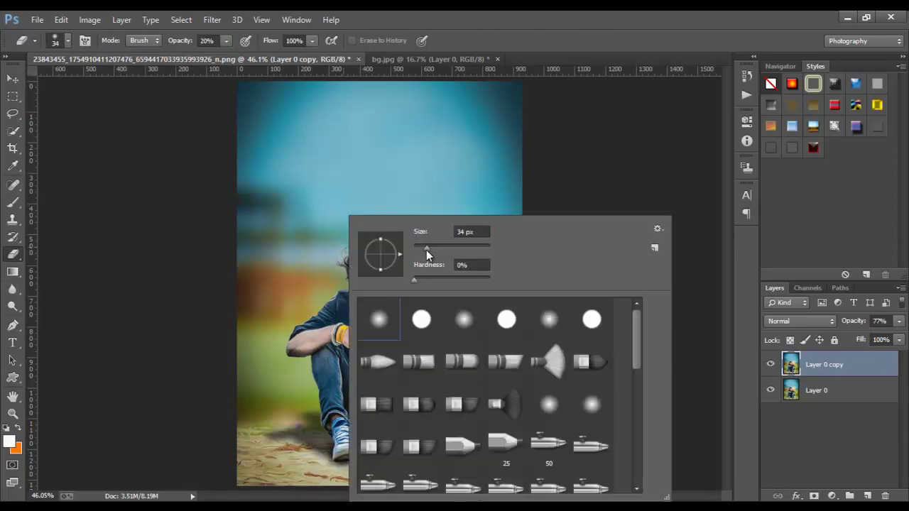
key("Return")
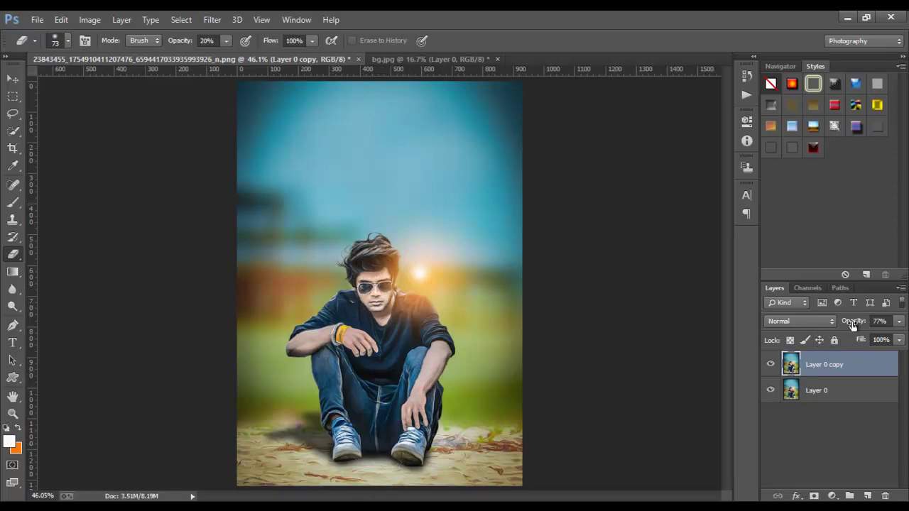
Fade the copy to 67% and erase the smoothing from the man's face
left_click_drag(853, 321, 842, 325)
left_click_drag(178, 47, 208, 55)
mouse_move(362, 293)
left_mouse_down()
mouse_move(377, 319)
mouse_move(370, 248)
mouse_move(393, 275)
mouse_move(383, 312)
mouse_move(380, 289)
mouse_move(356, 348)
mouse_move(333, 338)
mouse_move(304, 346)
mouse_move(341, 334)
left_mouse_up()
Check the erased copy by toggling Layer 0, then merge the copy down into Layer 0
left_click(770, 390)
left_click(769, 391)
right_click(832, 365)
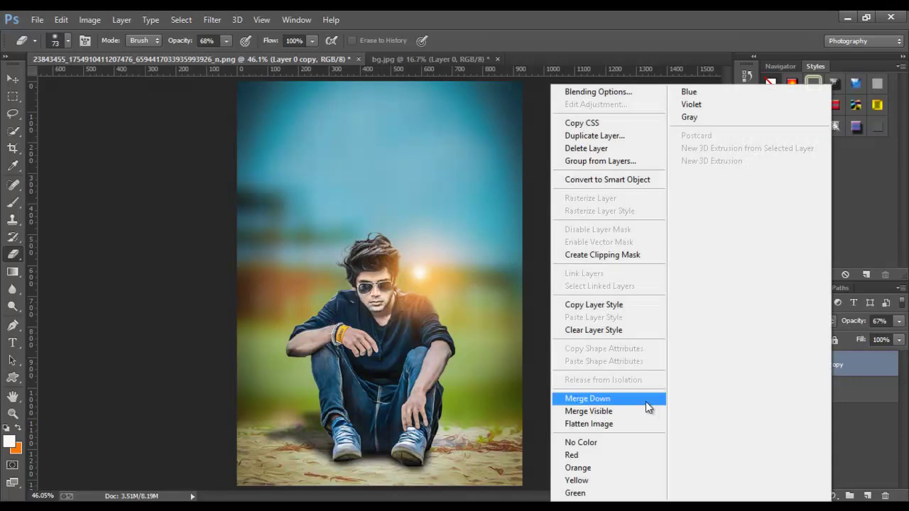
left_click(639, 398)
Return to the Move tool, zoom out slightly, and minimise the Photoshop window
left_click(13, 79)
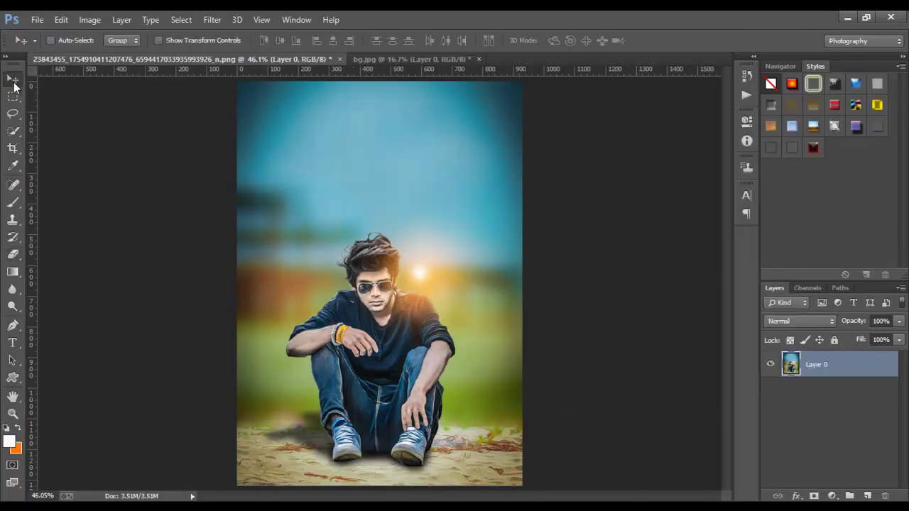
scroll(355, 334, "down", 1)
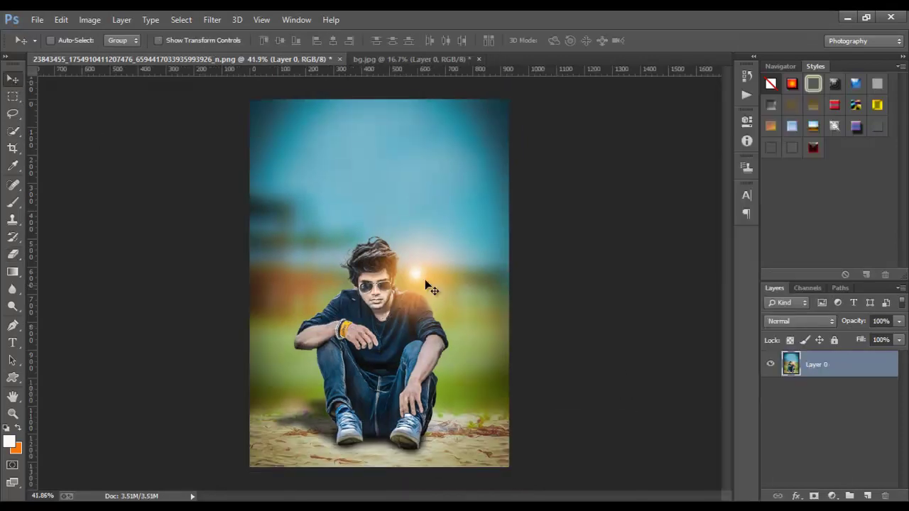
left_click(848, 18)
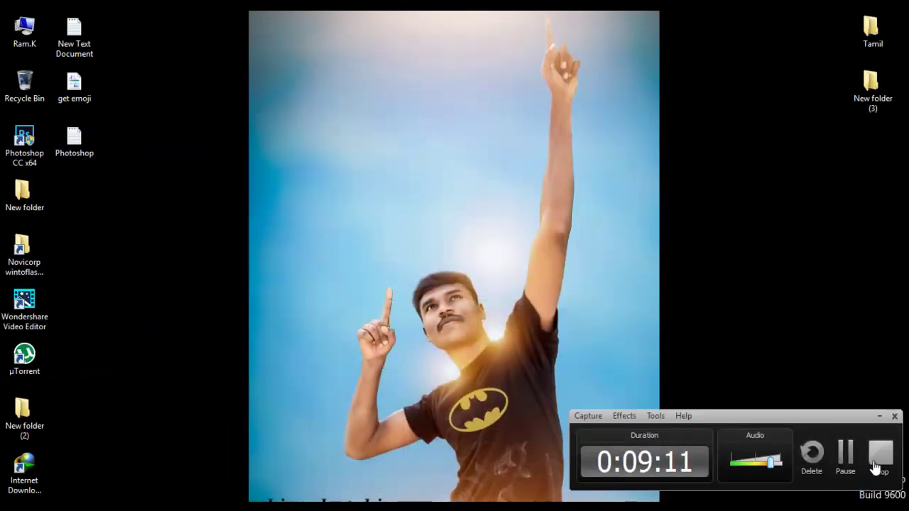
left_click(878, 454)
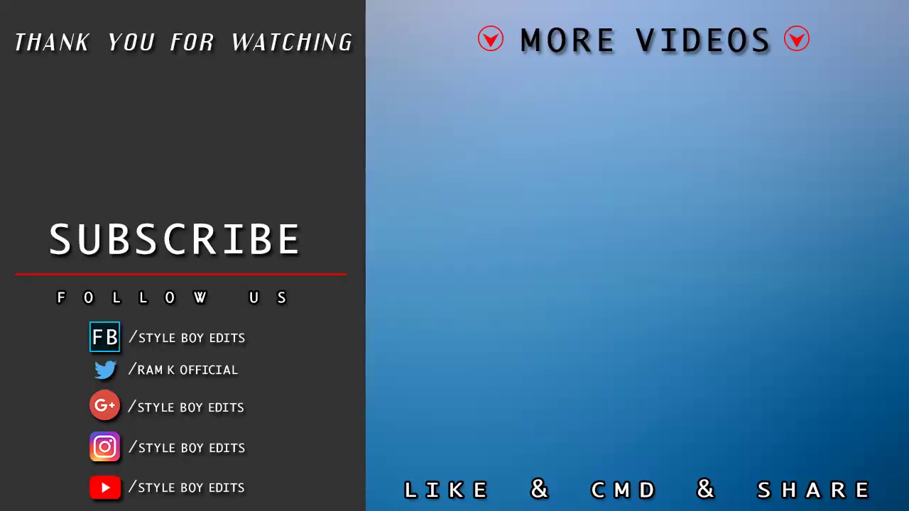